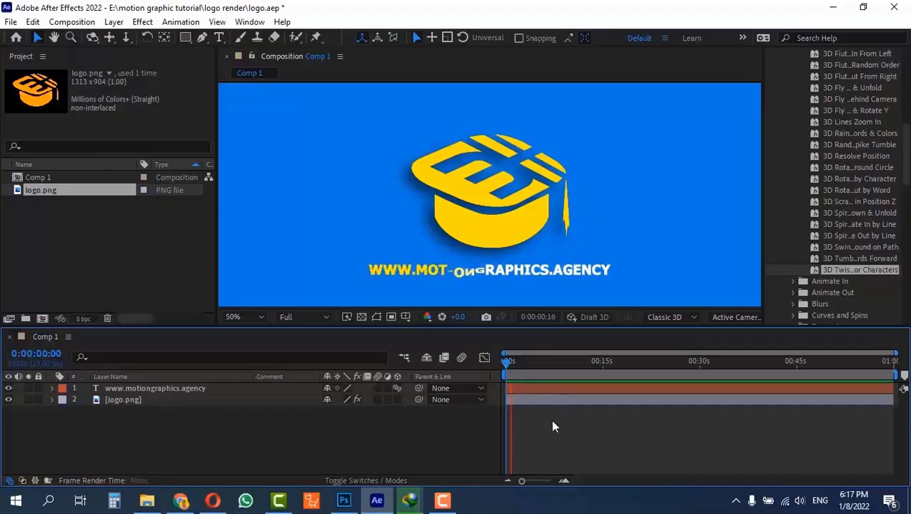
key(space)
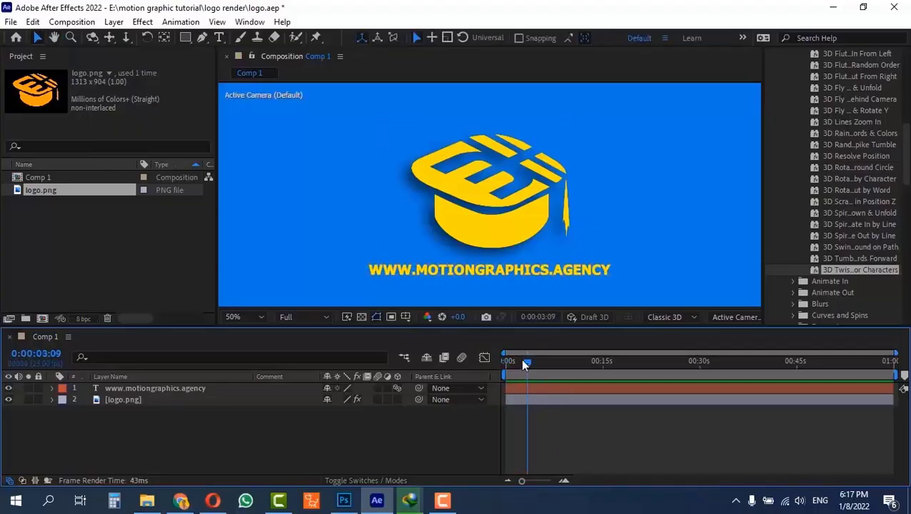
Play back the logo animation from the start of Comp 1 and again from 0:00:00:23
drag(525, 361, 458, 371)
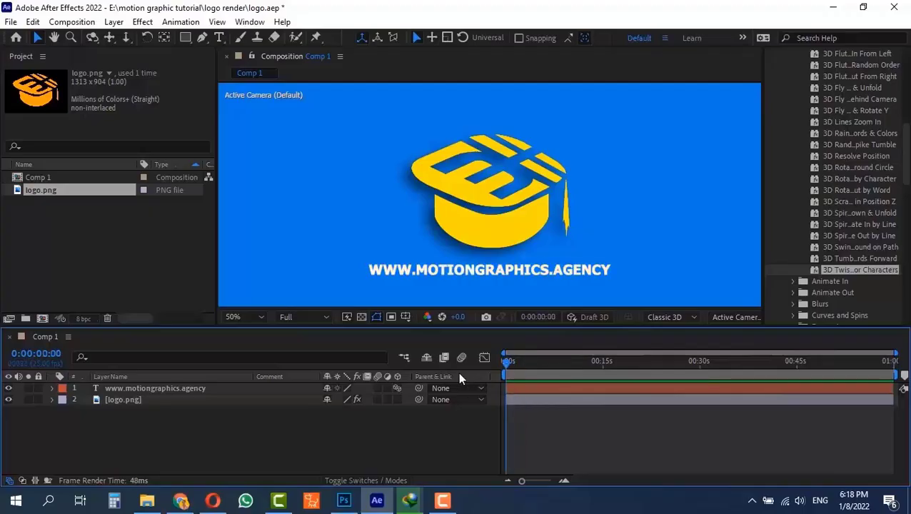
key(space)
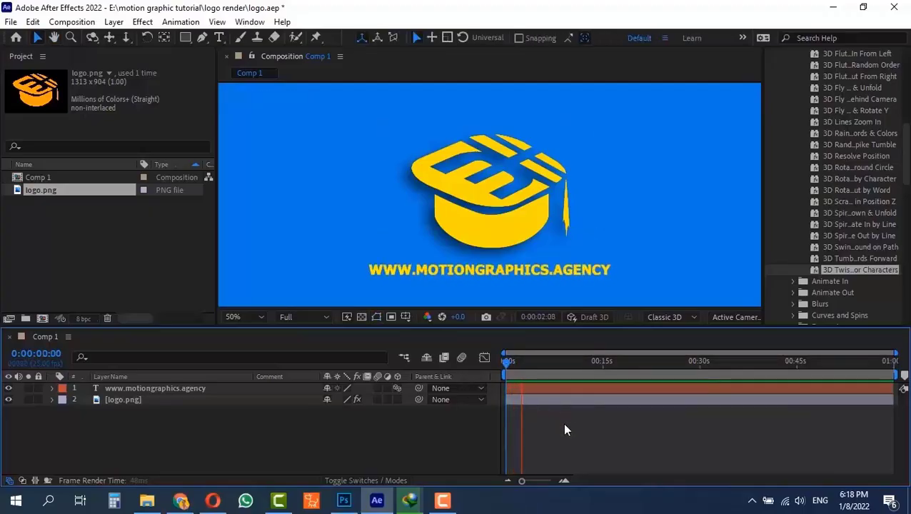
key(space)
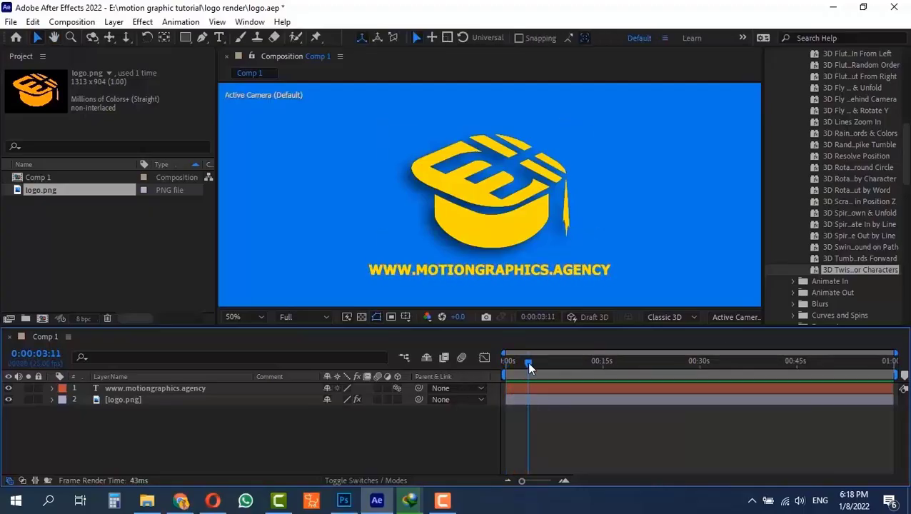
drag(528, 362, 511, 360)
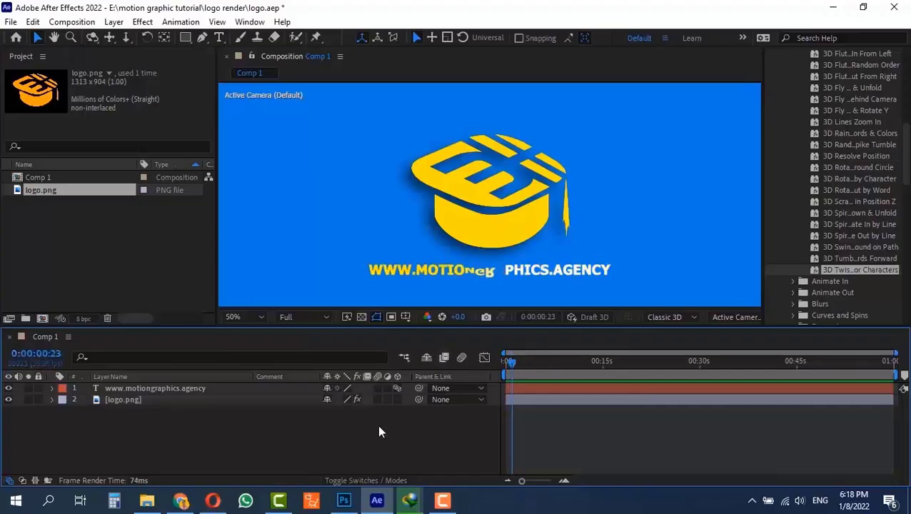
key(space)
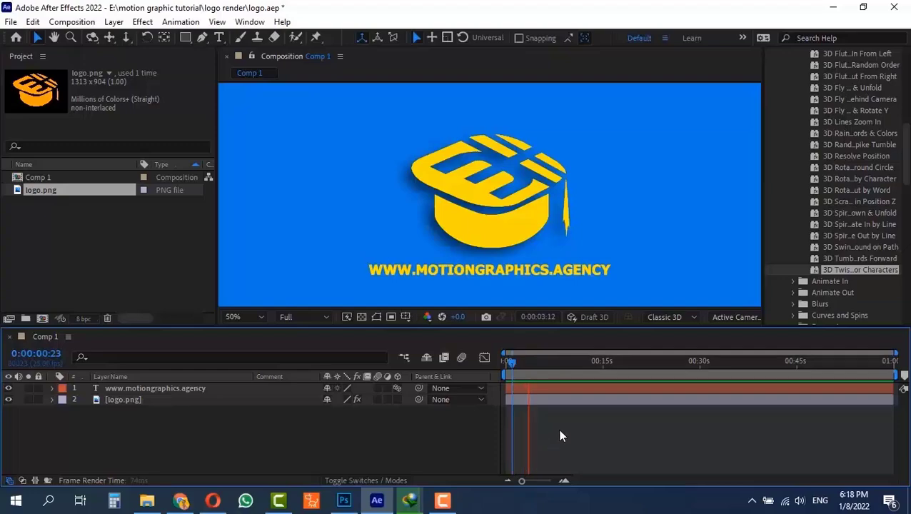
key(space)
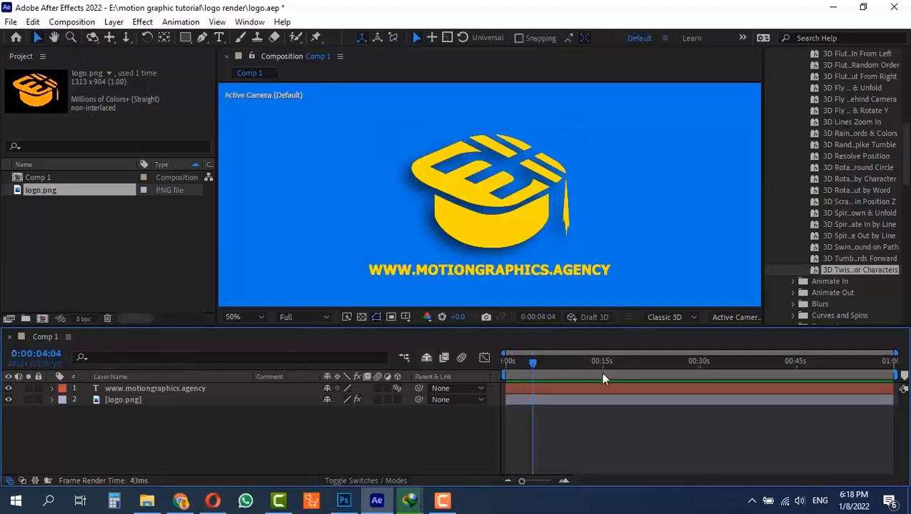
Try a composition duration of 4 seconds for Comp 1 and undo the change
key(ctrl+k)
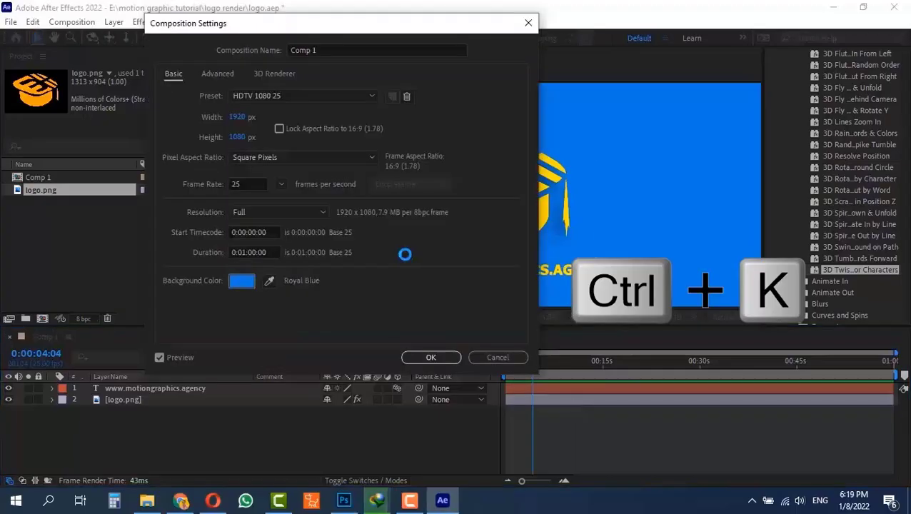
click(278, 254)
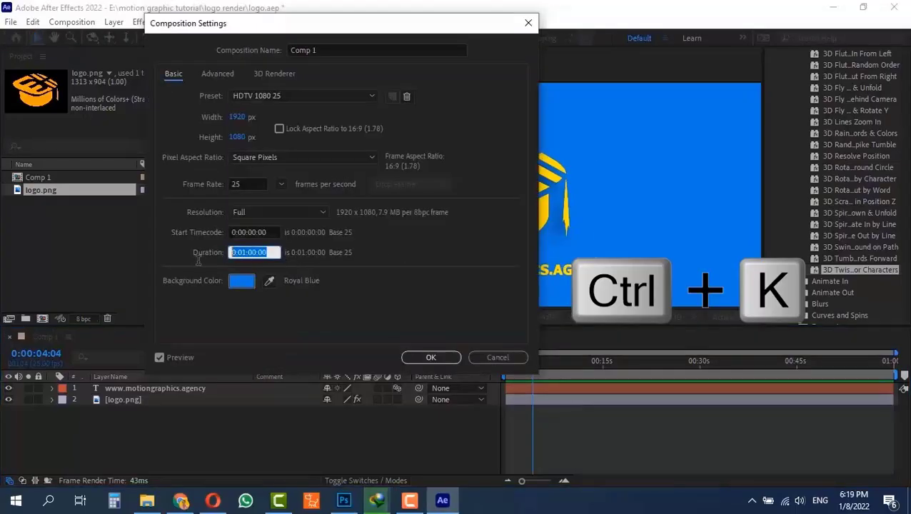
text(4)
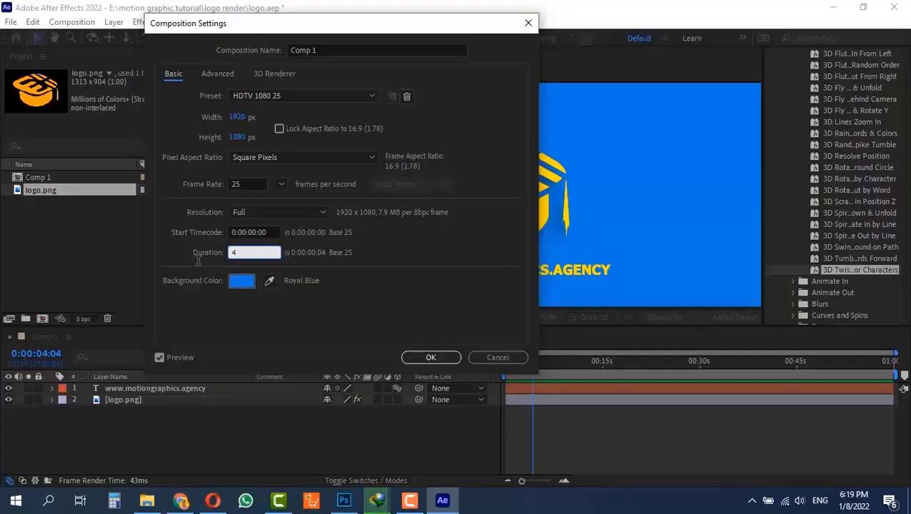
text(00)
click(440, 358)
drag(874, 359, 701, 362)
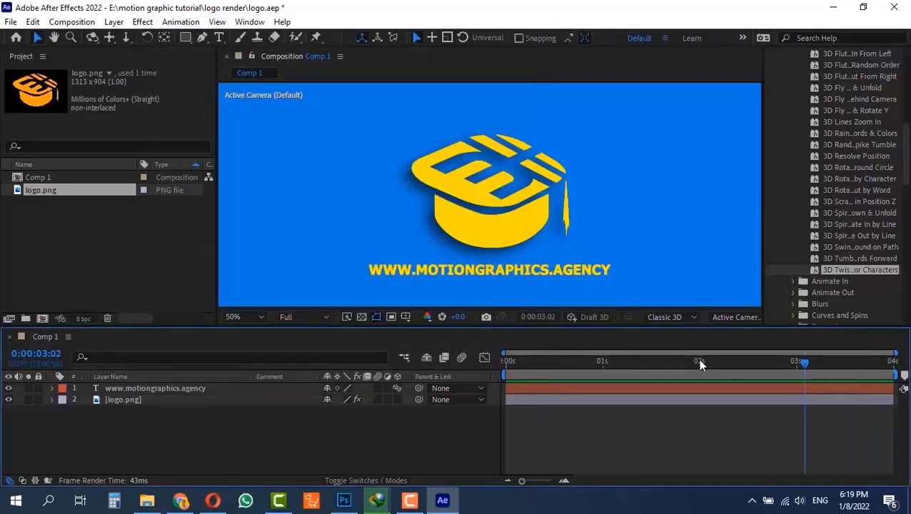
key(space)
key(ctrl+z)
End the Comp 1 work area at 0:00:04:00 without changing the composition's duration
drag(567, 362, 690, 367)
drag(548, 481, 521, 483)
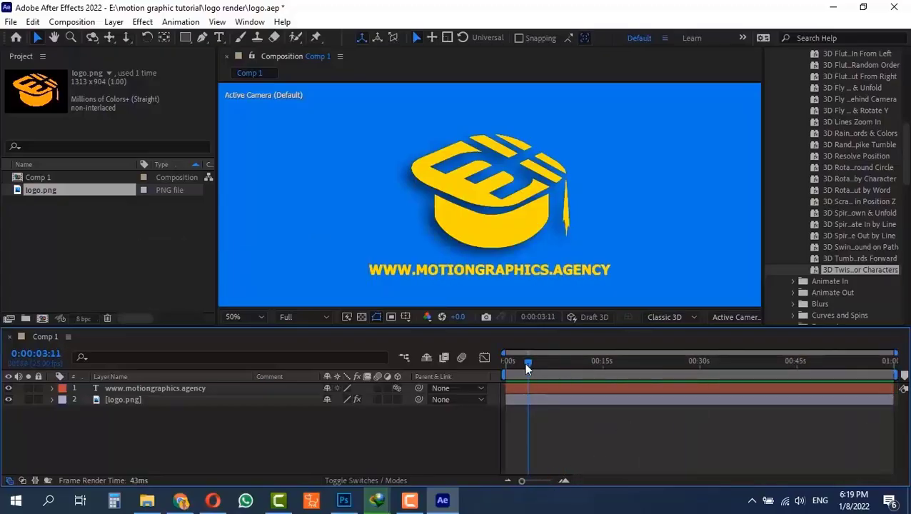
drag(527, 369, 566, 369)
drag(522, 481, 542, 485)
key(n)
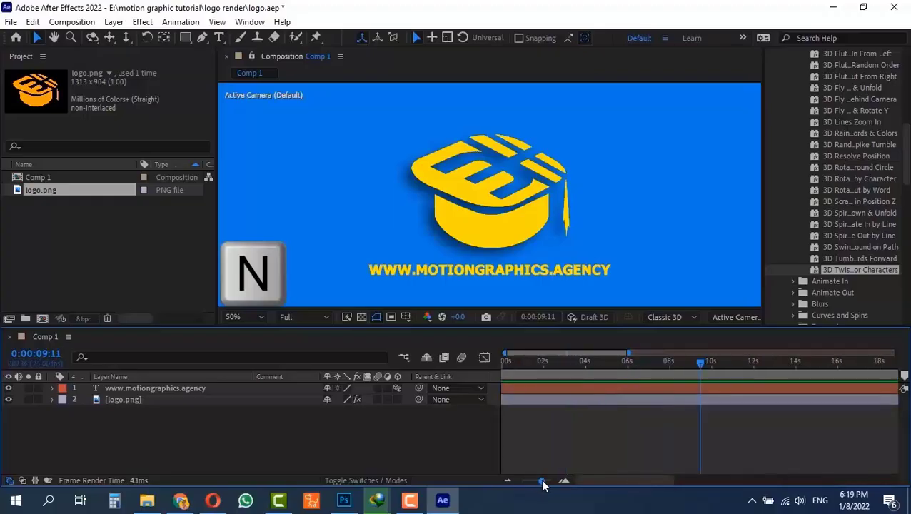
drag(579, 363, 586, 364)
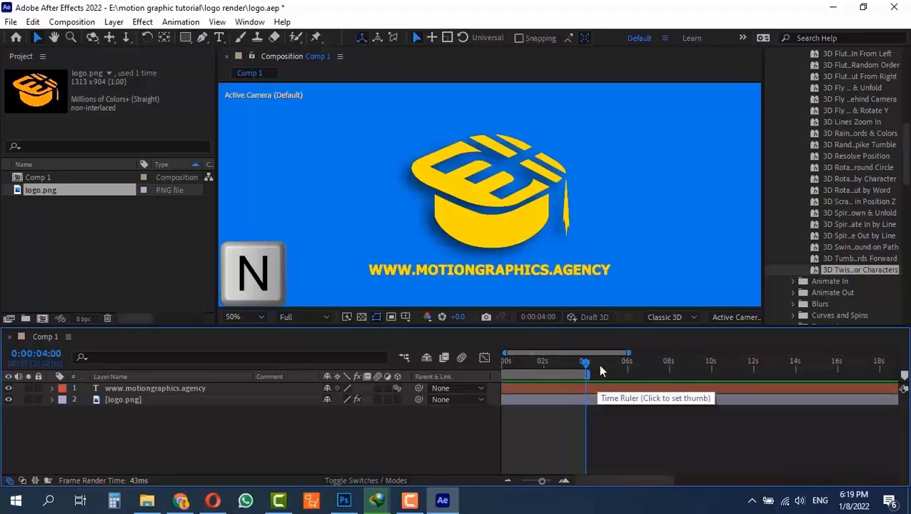
Preview the shortened work area from the first frame
click(506, 363)
key(space)
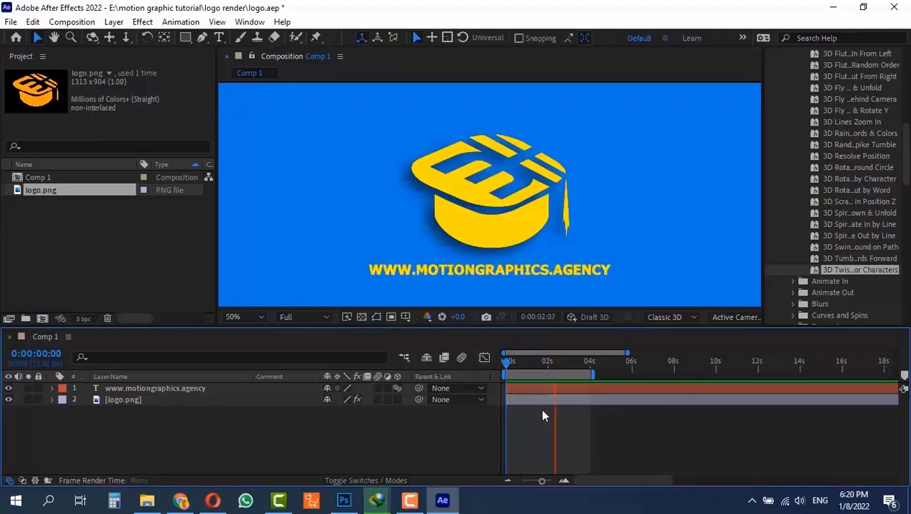
key(space)
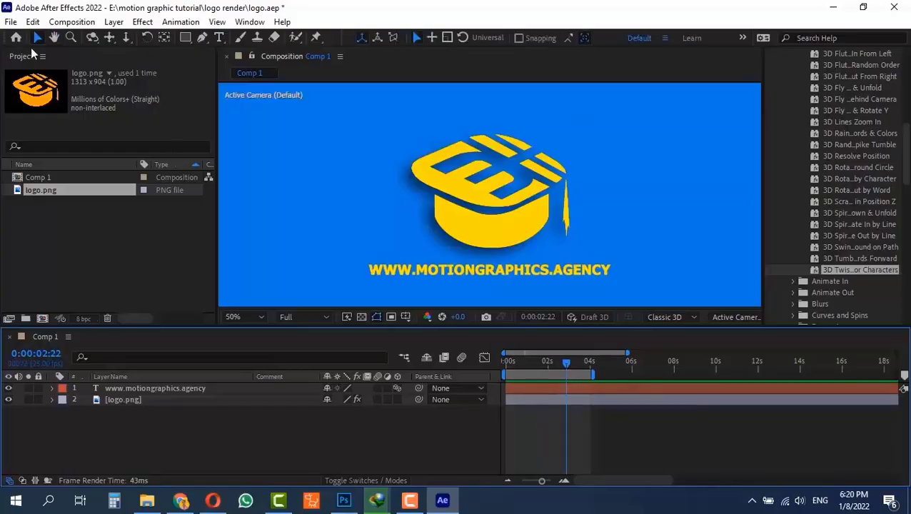
Add Comp 1 to the Render Queue
click(11, 21)
mouse_move(80, 215)
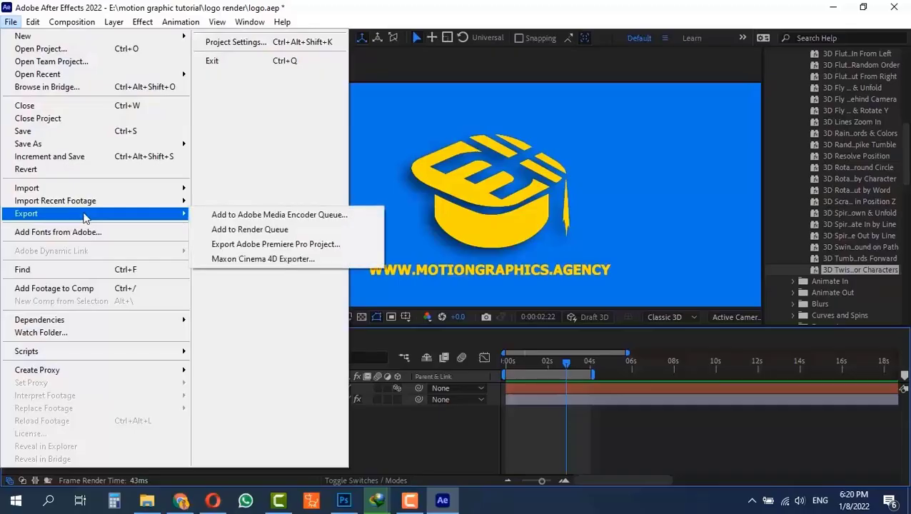
click(272, 231)
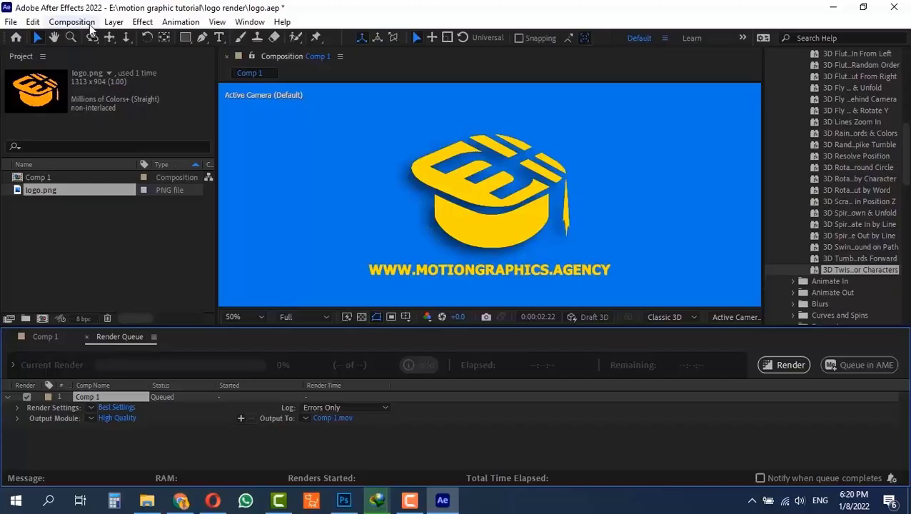
click(71, 23)
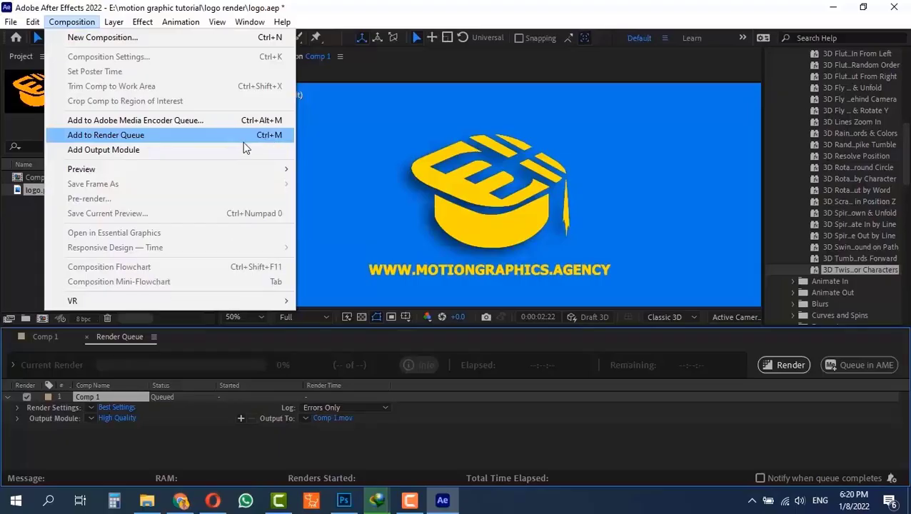
key(Escape)
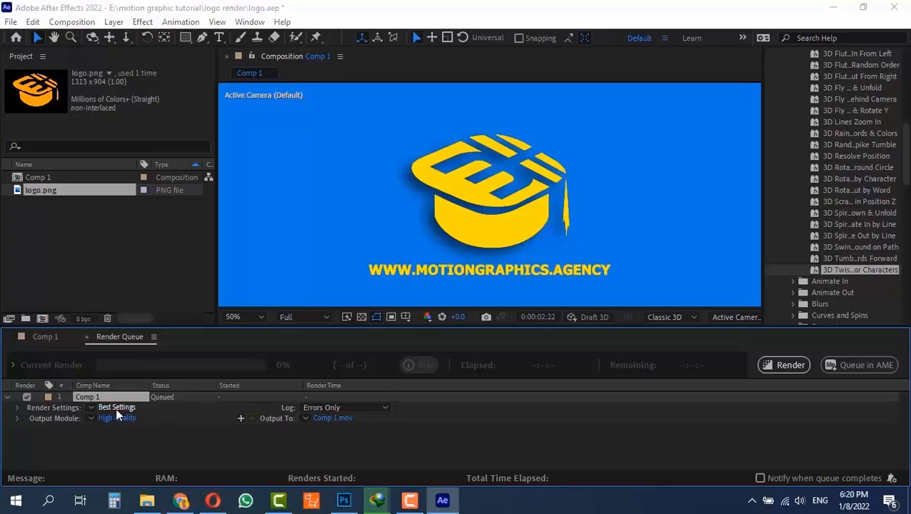
Review the queued composition's render settings, including quality, frame rate and time span, without changing them
click(116, 408)
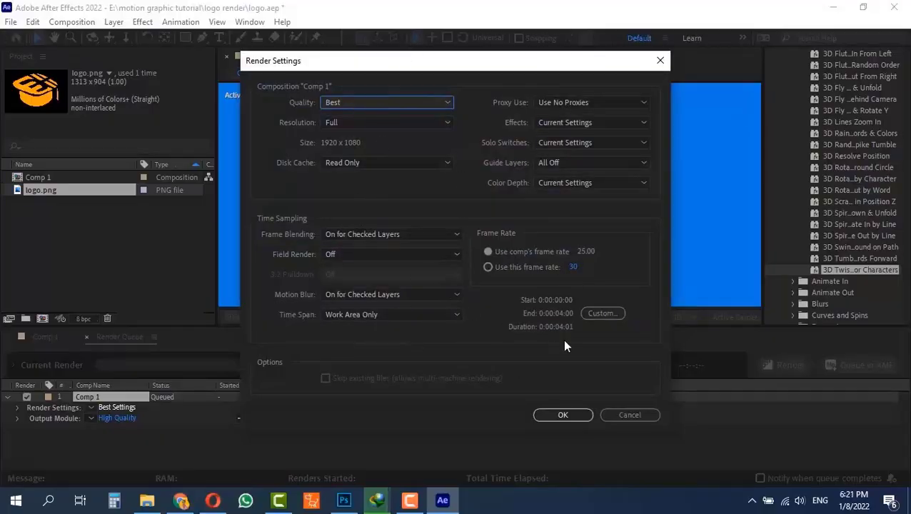
click(631, 415)
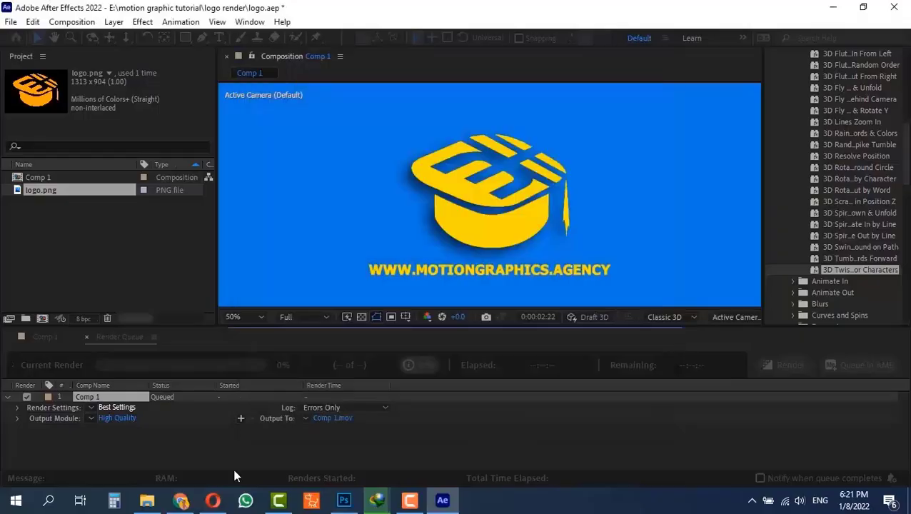
Try the MP3 and AVI formats for the output module, settling on QuickTime with video output enabled
click(112, 419)
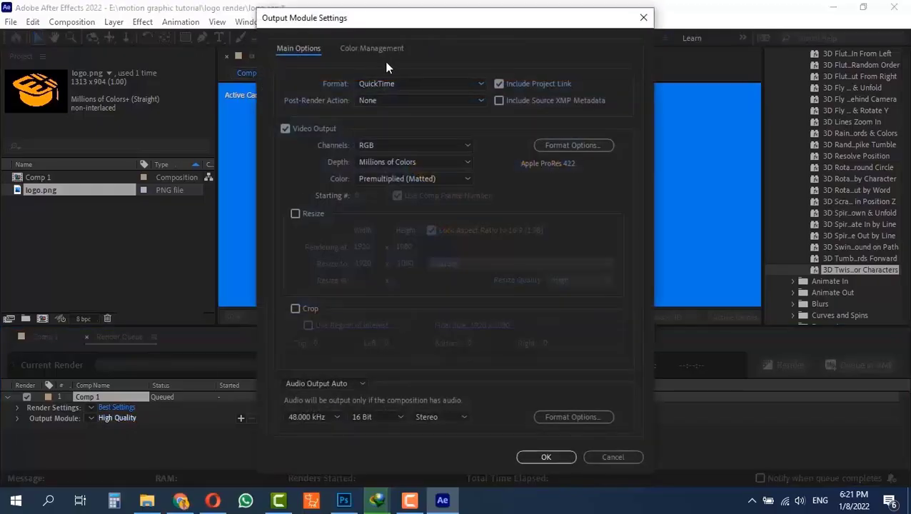
click(432, 82)
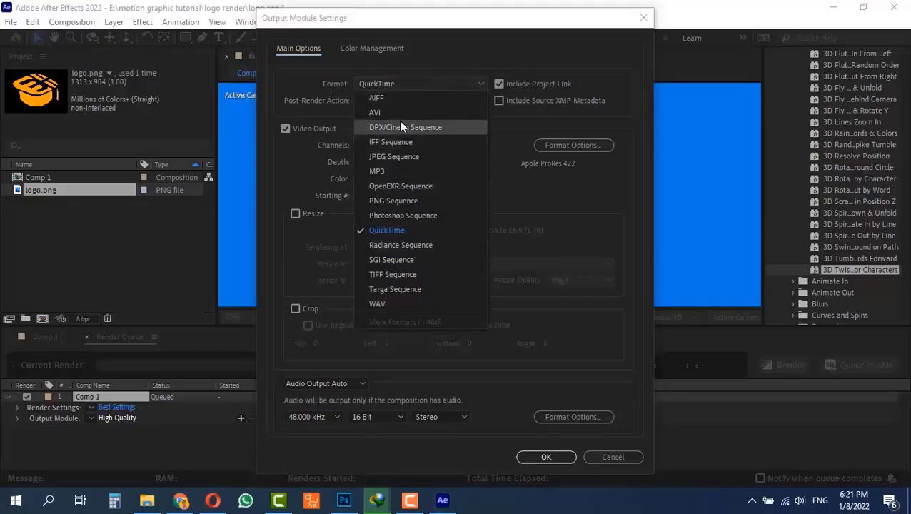
click(404, 173)
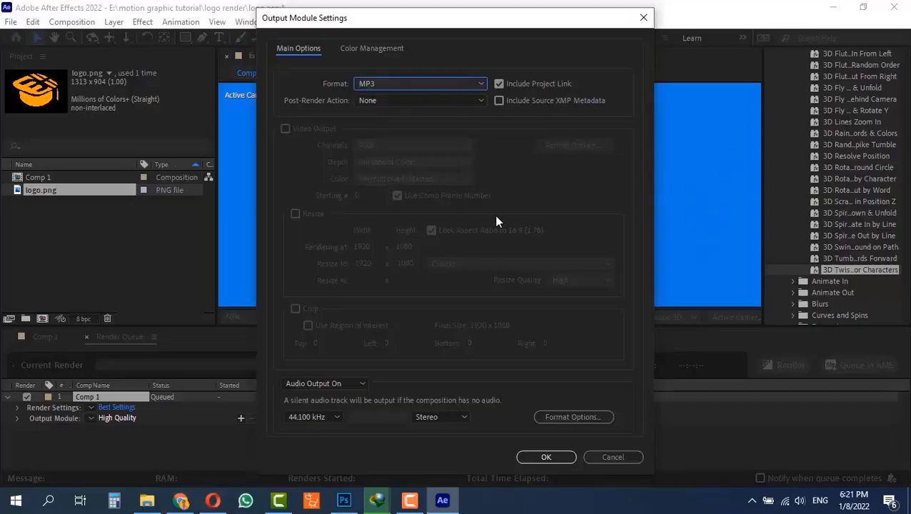
click(408, 84)
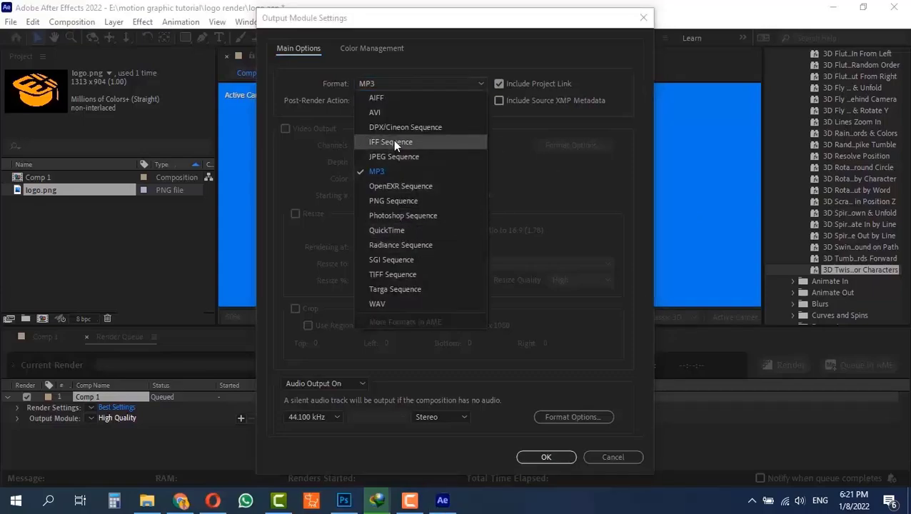
click(391, 231)
click(387, 85)
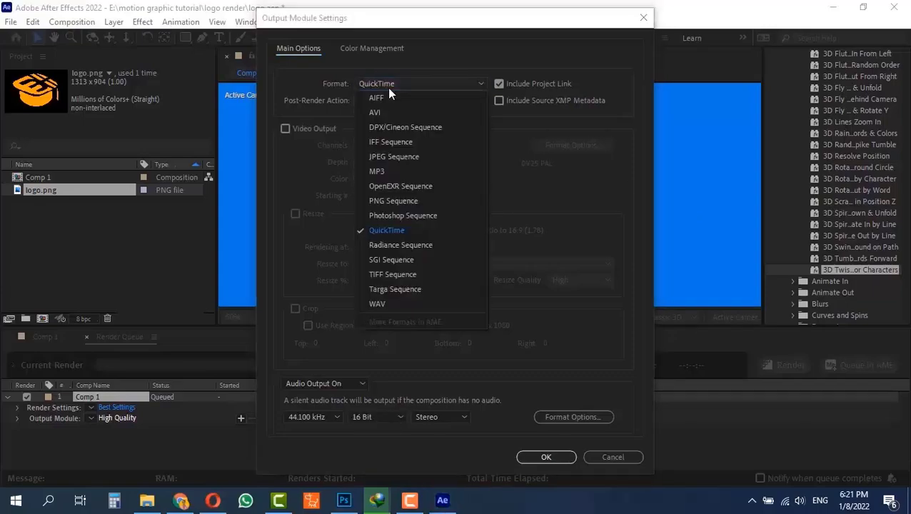
click(384, 113)
click(386, 86)
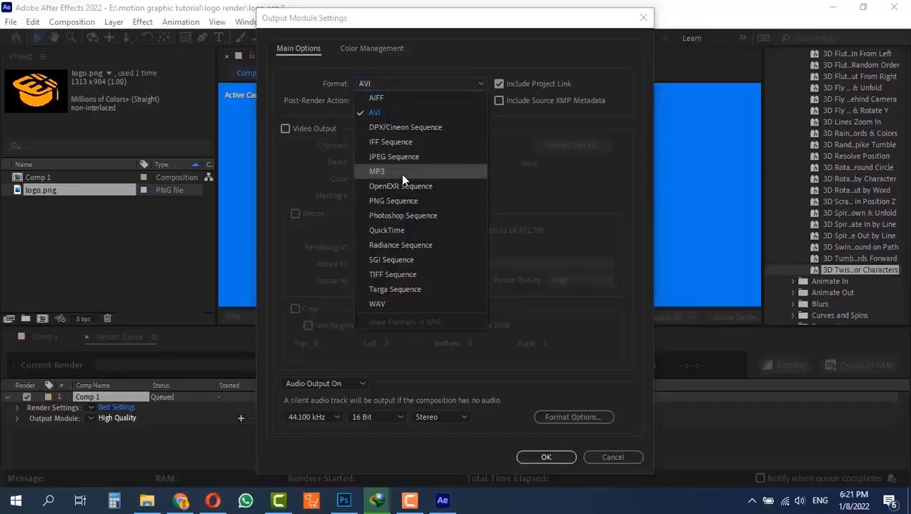
click(406, 228)
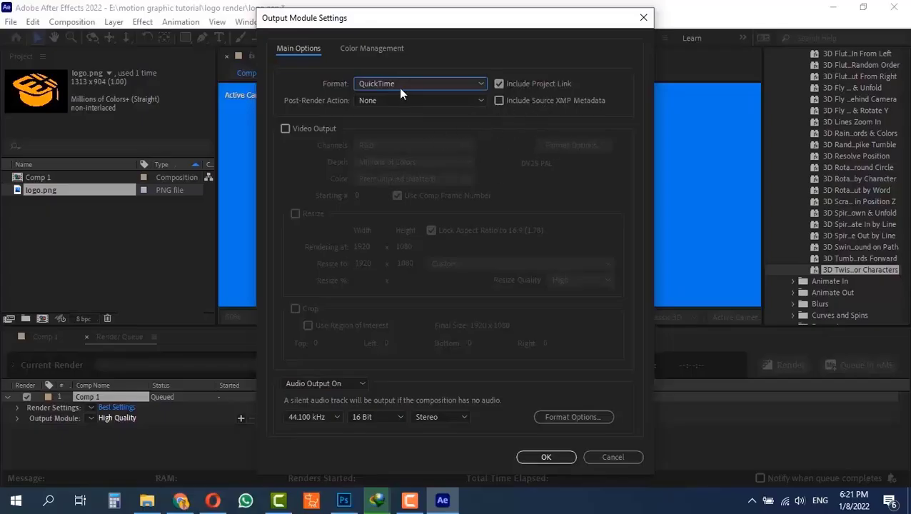
click(293, 129)
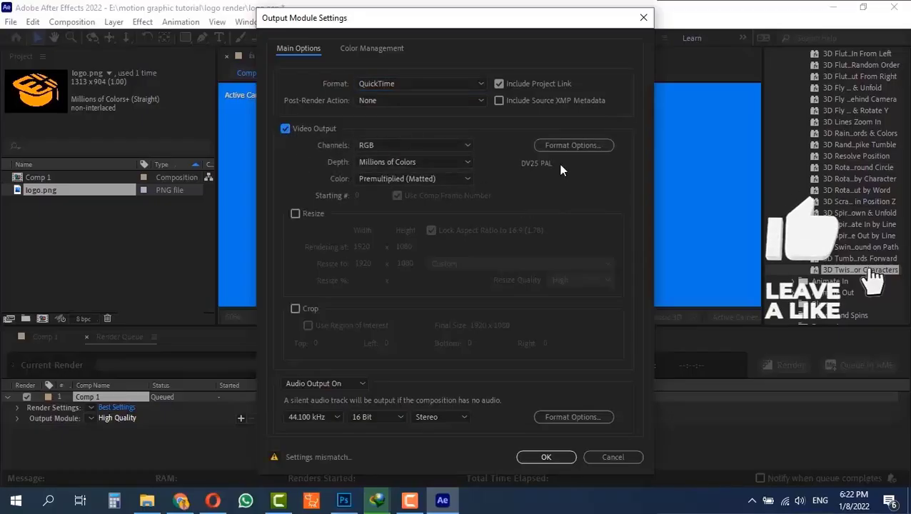
Set the video codec in the QuickTime format options to Animation
click(575, 145)
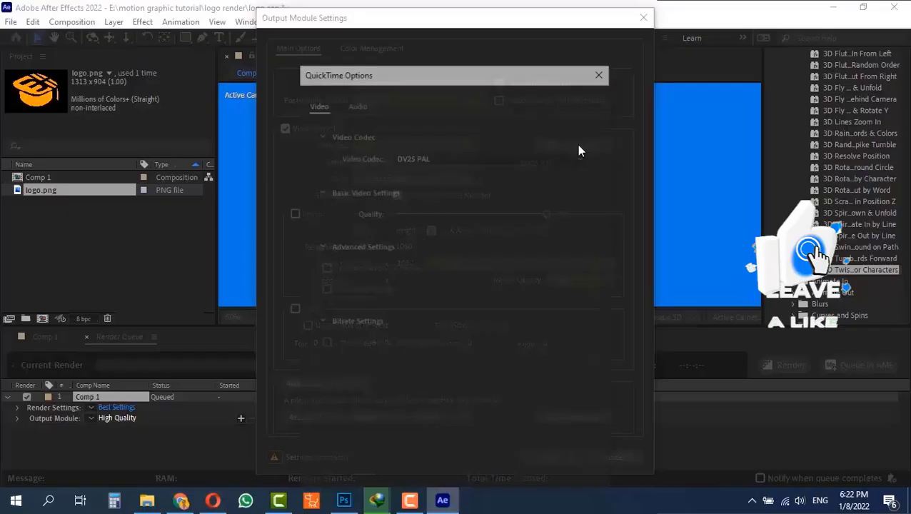
click(458, 157)
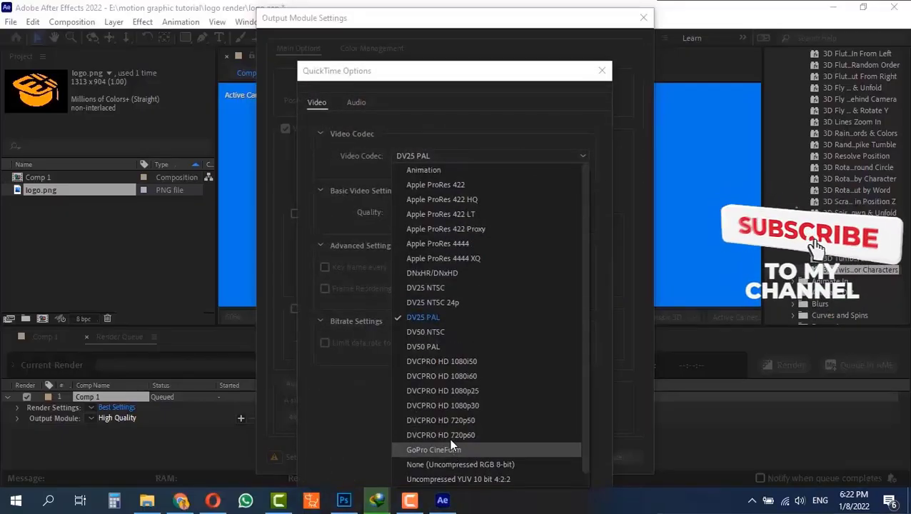
scroll(448, 431, down, 1)
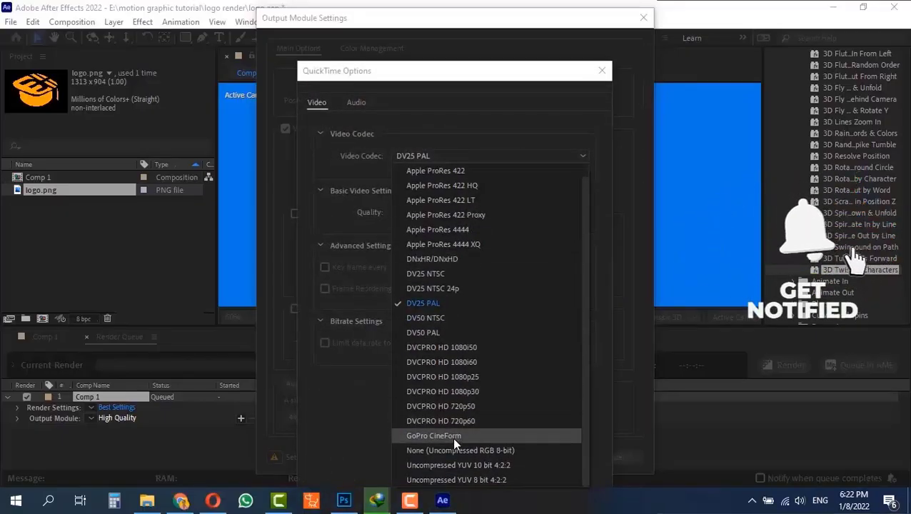
scroll(452, 437, up, 1)
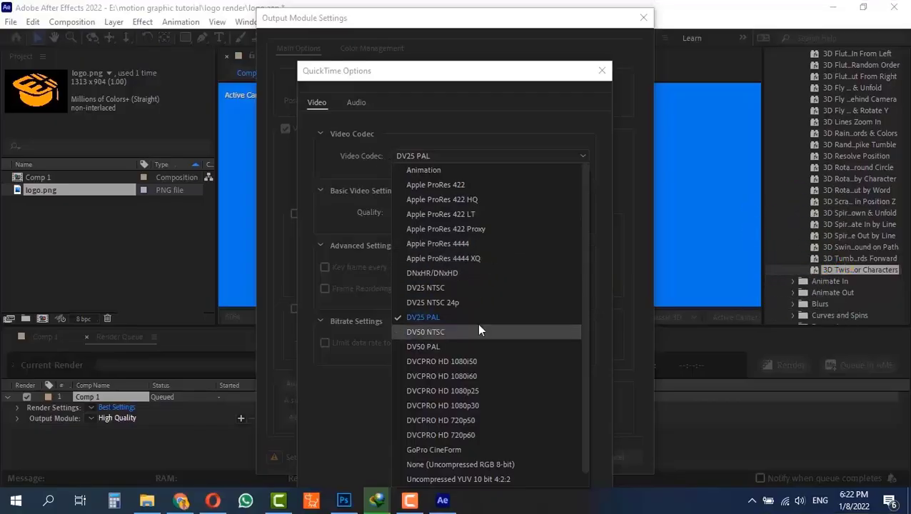
click(444, 172)
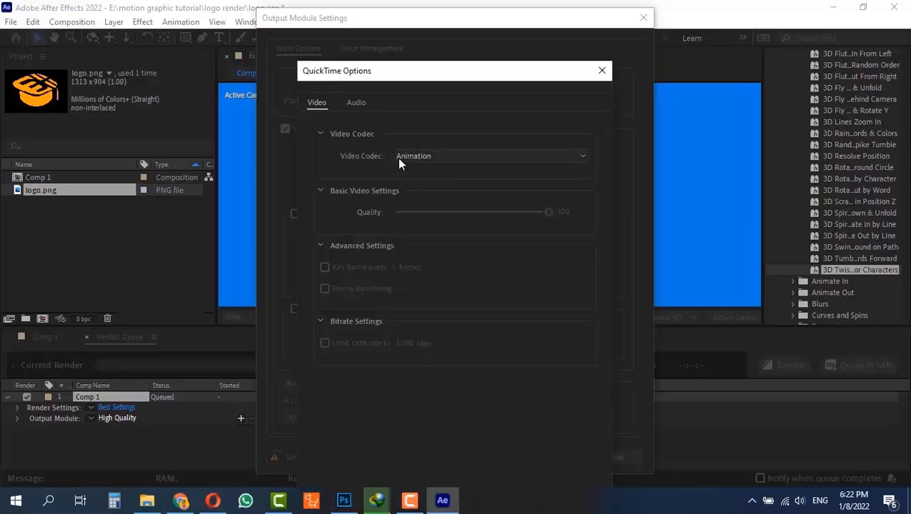
Reopen the QuickTime format options, choose the Animation video codec again and accept the options
click(602, 70)
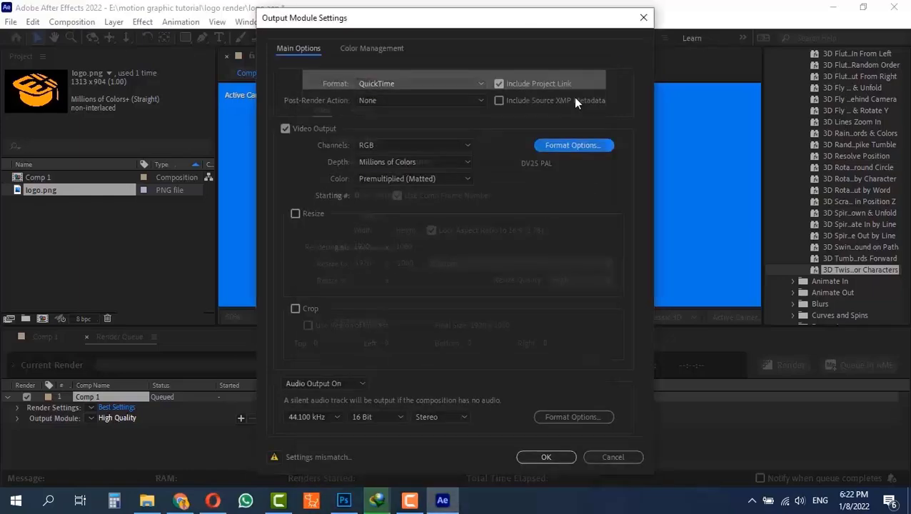
click(562, 147)
click(447, 167)
scroll(440, 185, up, 1)
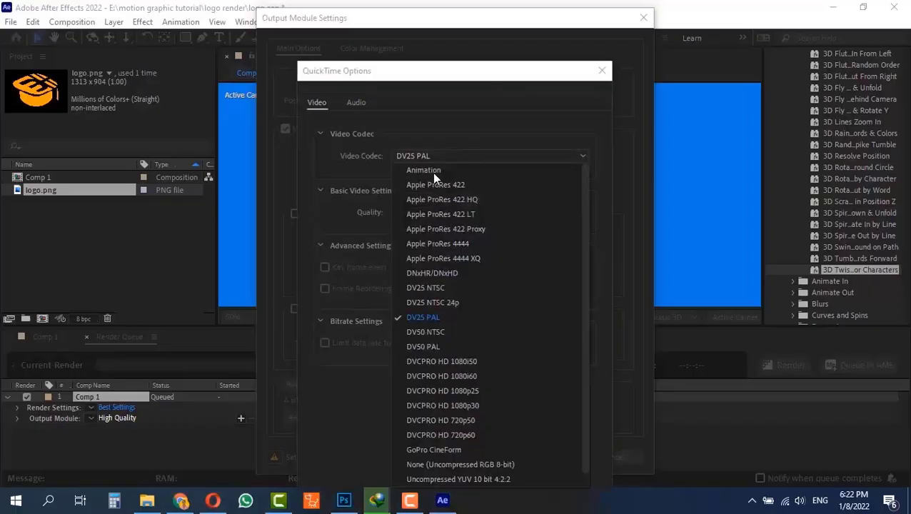
click(432, 172)
drag(440, 74, 441, 61)
key(Return)
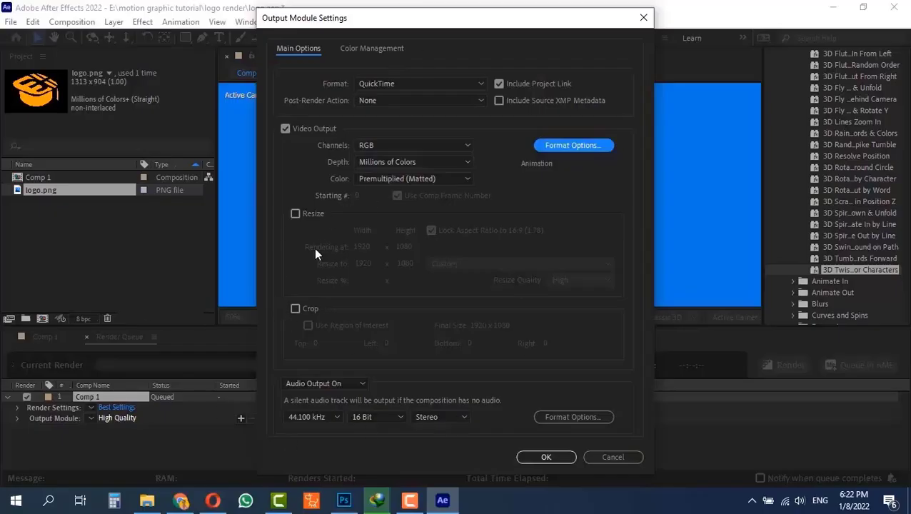
click(410, 85)
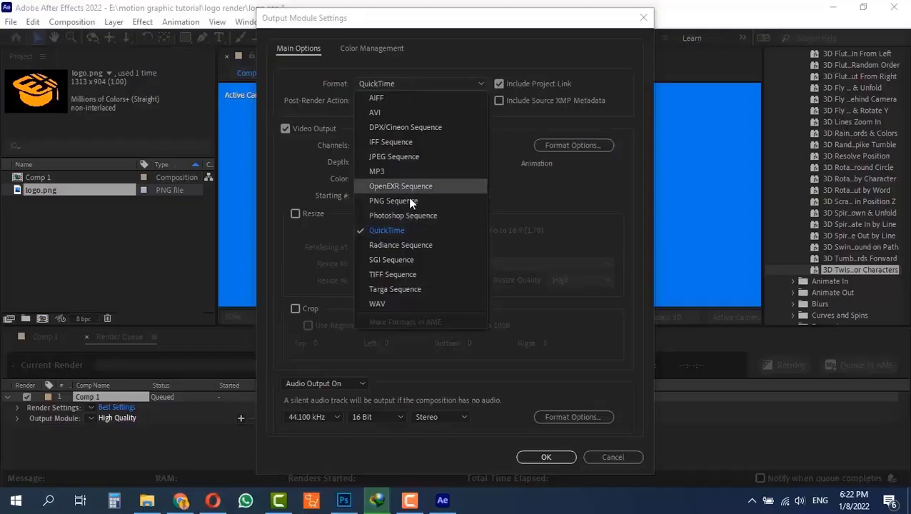
click(419, 50)
click(418, 85)
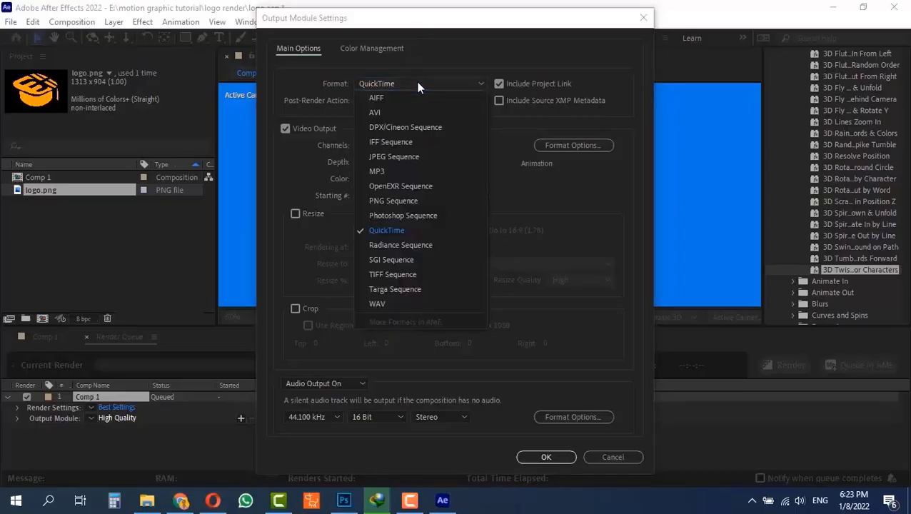
click(421, 72)
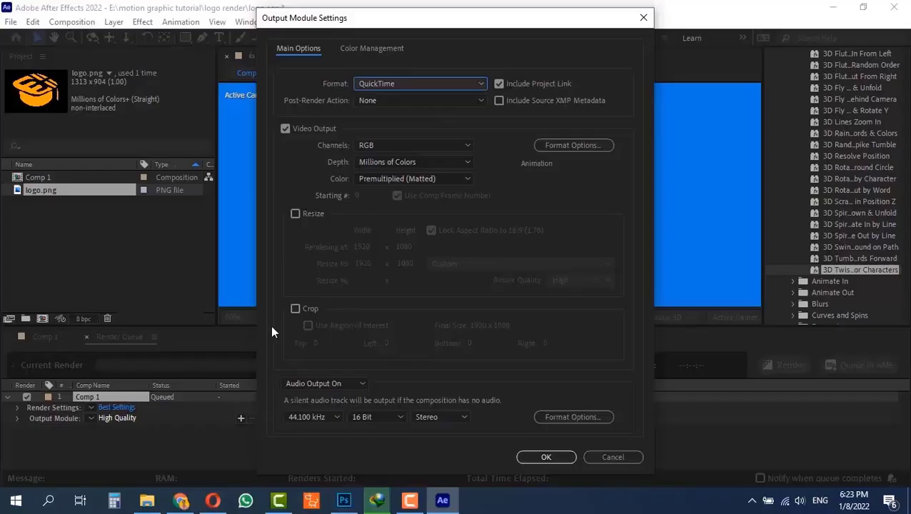
Try the Resize and Crop options of the output module, including Use Region of Interest, and turn them all off again
click(306, 214)
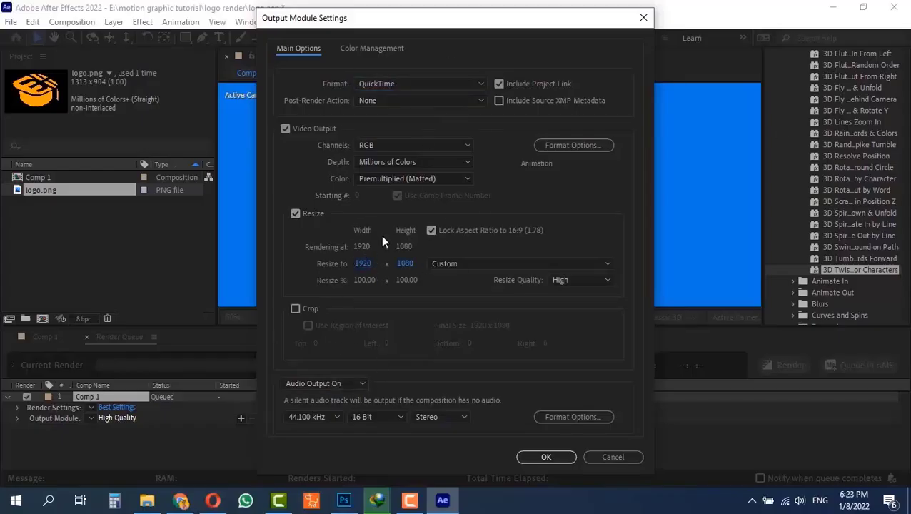
click(296, 214)
click(296, 308)
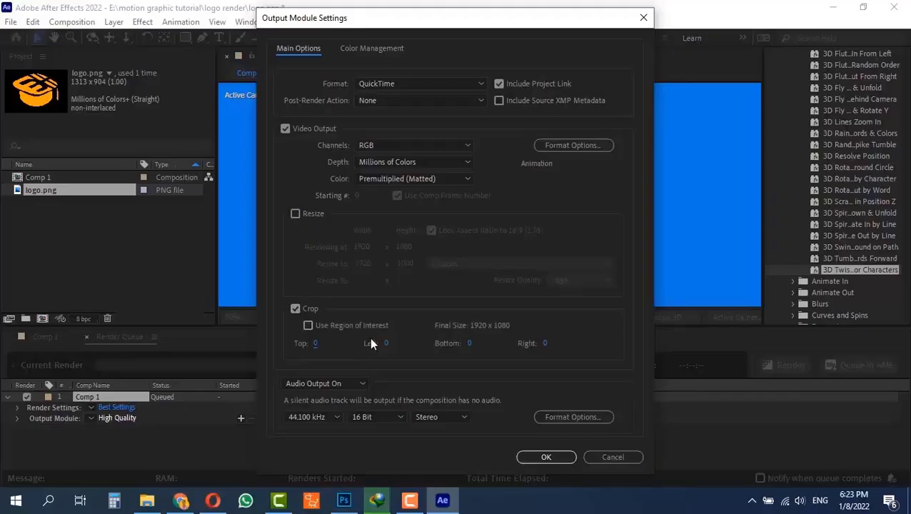
click(308, 326)
click(309, 327)
click(296, 310)
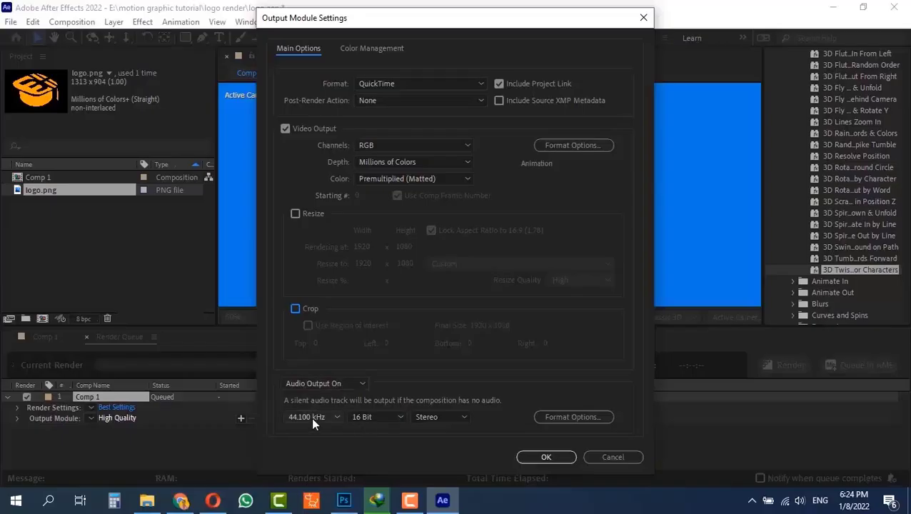
Check the audio sample rate choices and accept the QuickTime output module settings for Comp 1
click(310, 417)
click(310, 417)
click(545, 458)
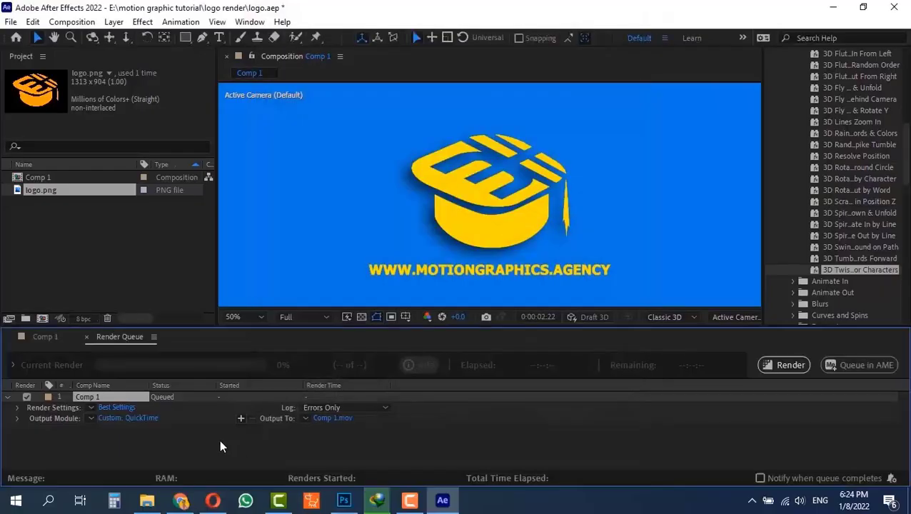
Recheck the video codec in the custom QuickTime output module's format options and close the settings without changes
click(116, 419)
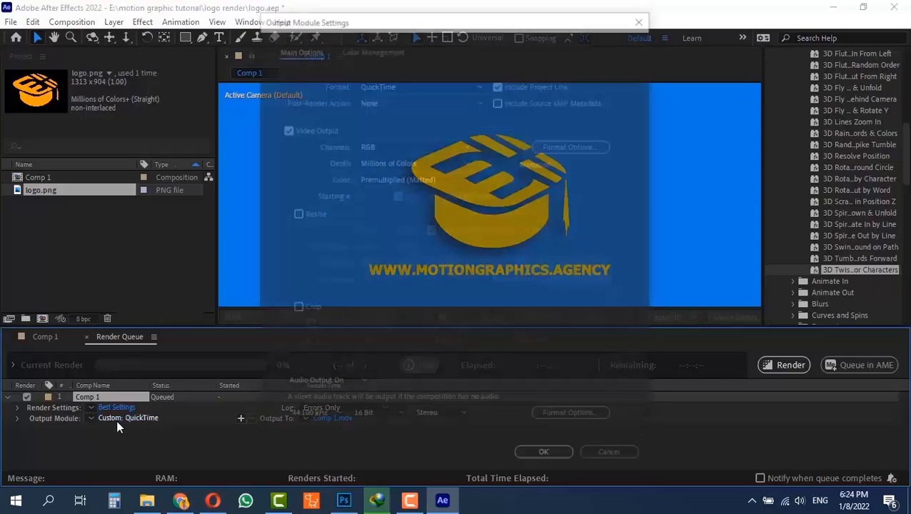
click(574, 146)
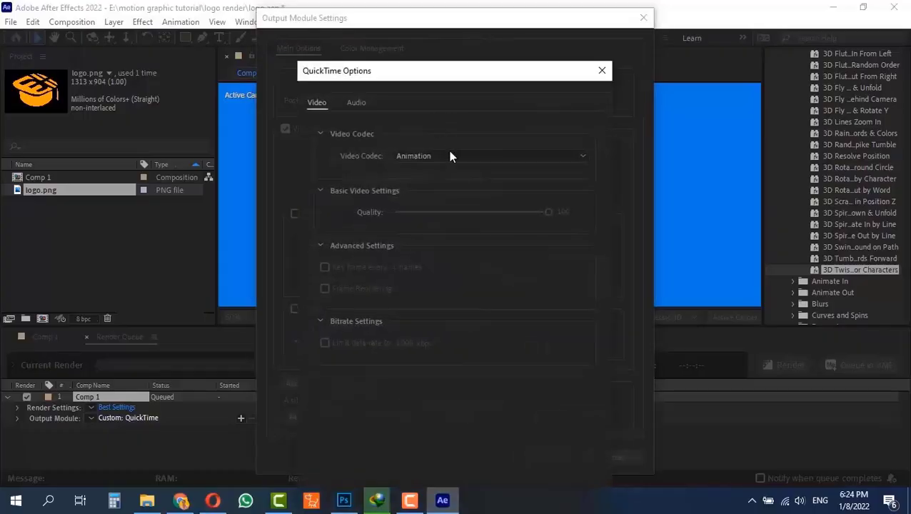
click(474, 153)
click(590, 143)
click(601, 72)
click(643, 17)
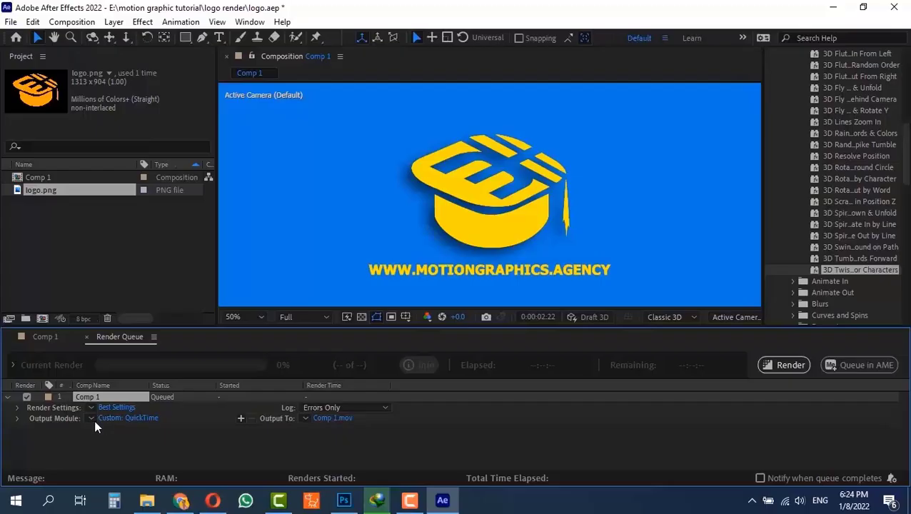
Save the custom QuickTime output module settings as a template named "mov format"
click(91, 418)
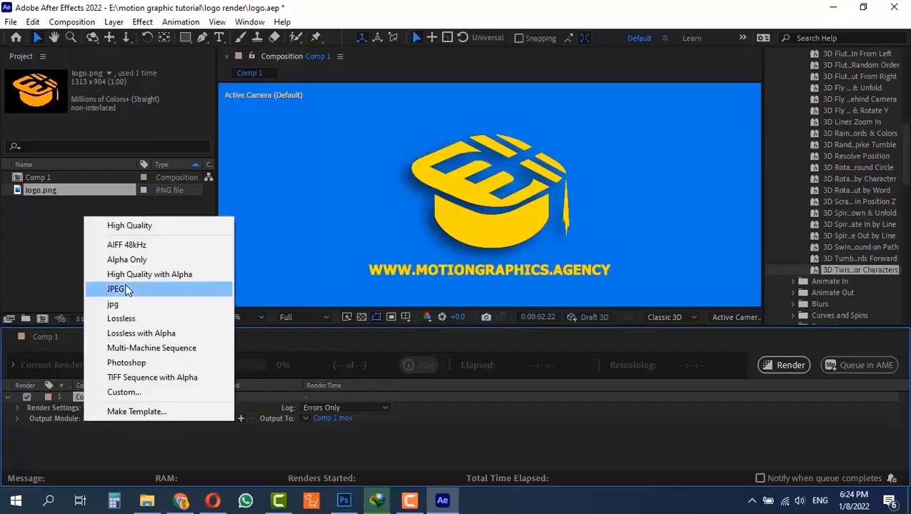
click(142, 411)
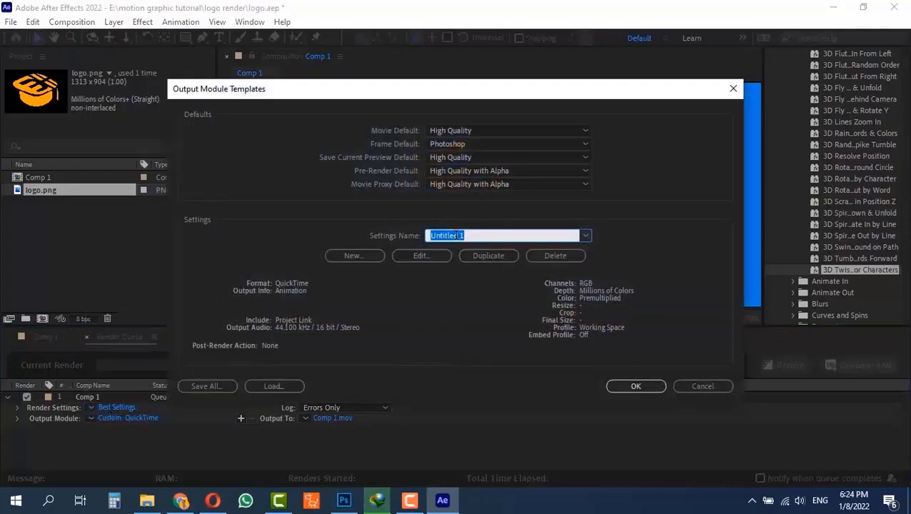
text(mov format)
click(634, 386)
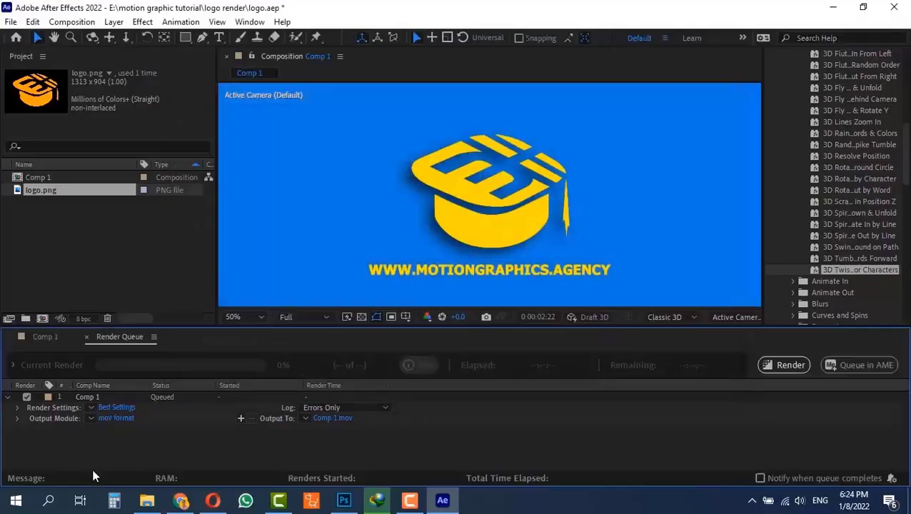
Apply the saved mov format template to the output module of the queued Comp 1
click(90, 419)
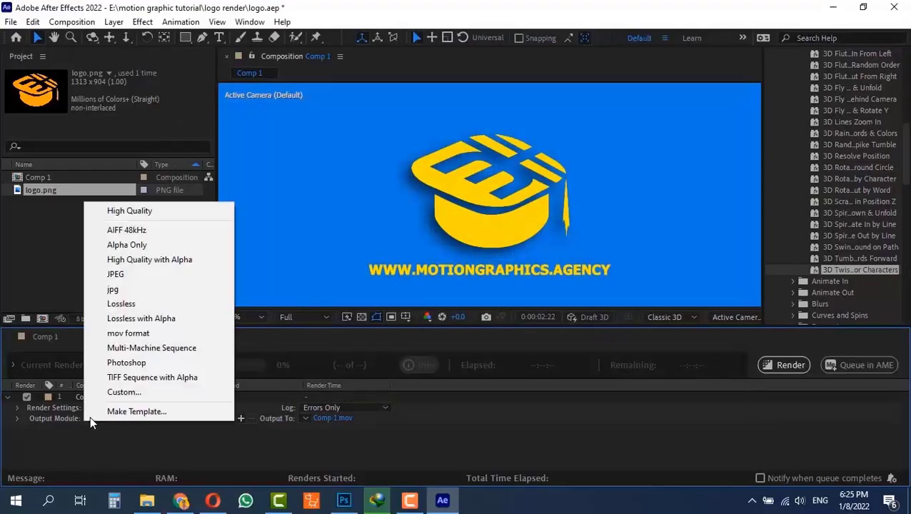
click(140, 333)
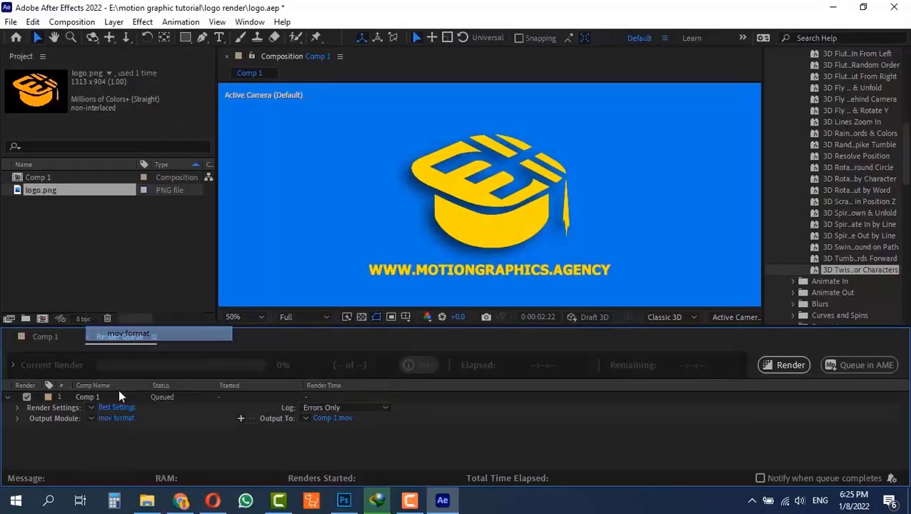
click(94, 418)
click(133, 333)
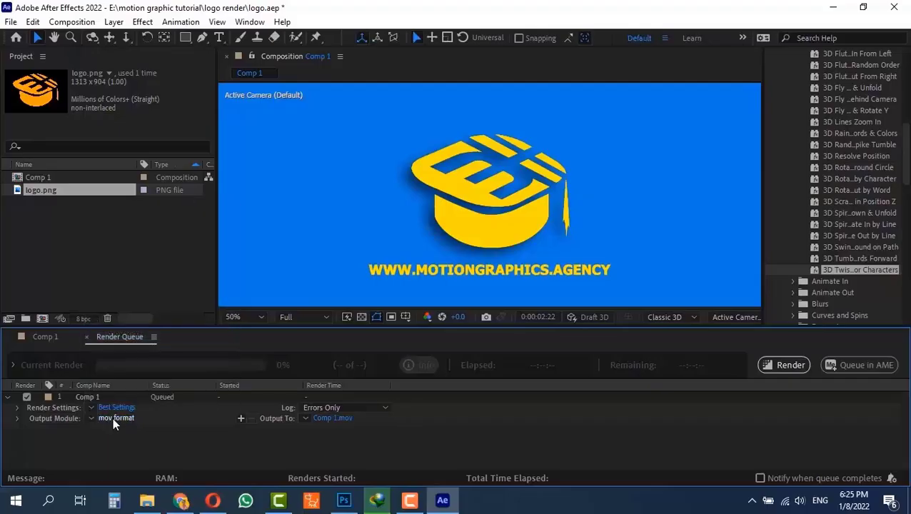
click(92, 419)
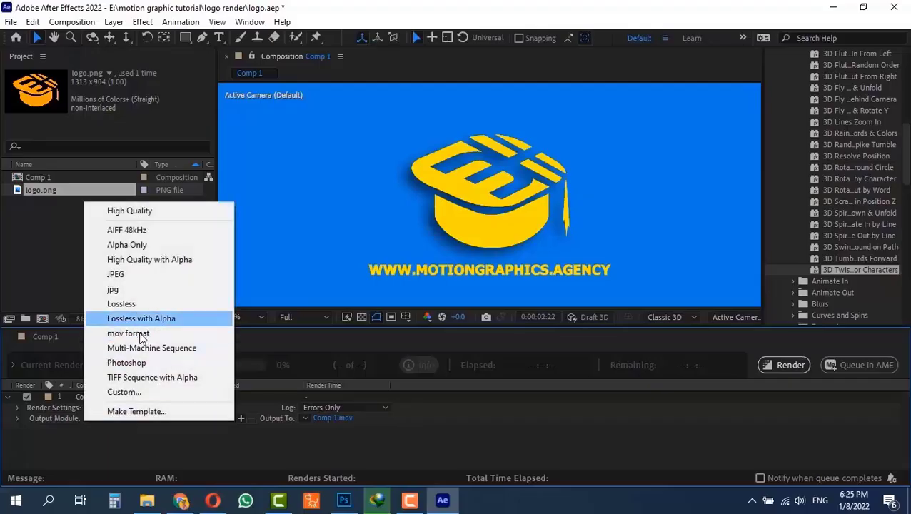
click(128, 334)
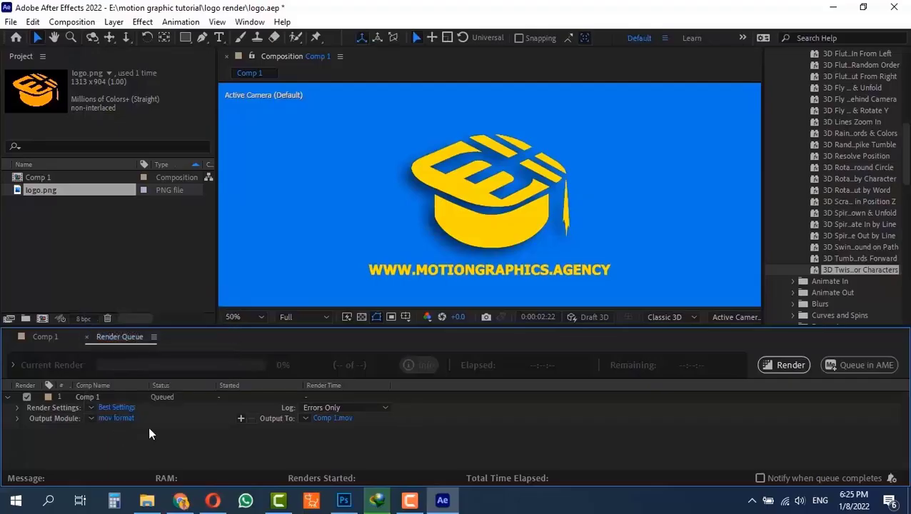
Set the output movie to "logo animation" in the Pictures folder and render the queued composition
click(327, 419)
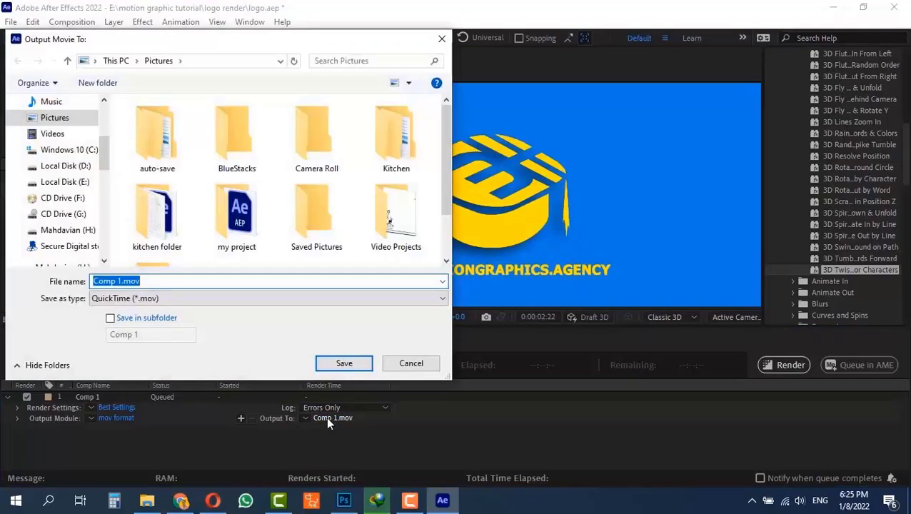
scroll(258, 248, down, 1)
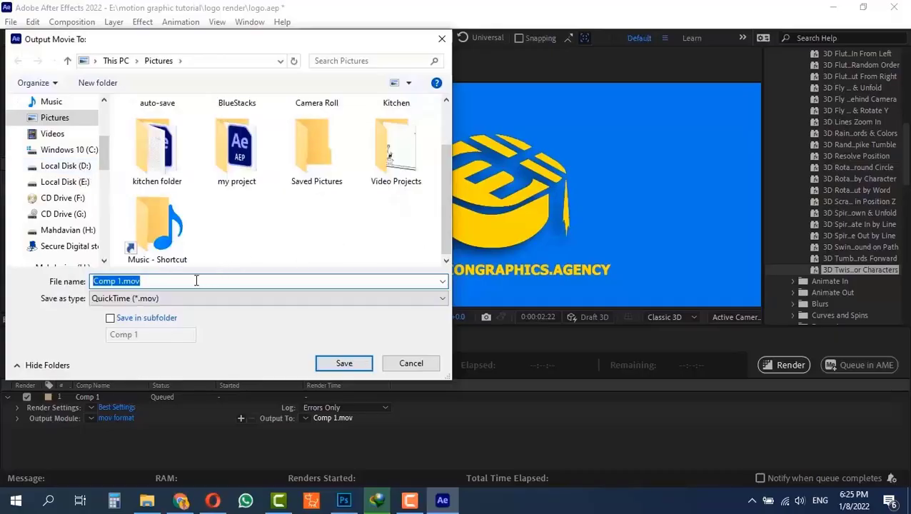
text(log)
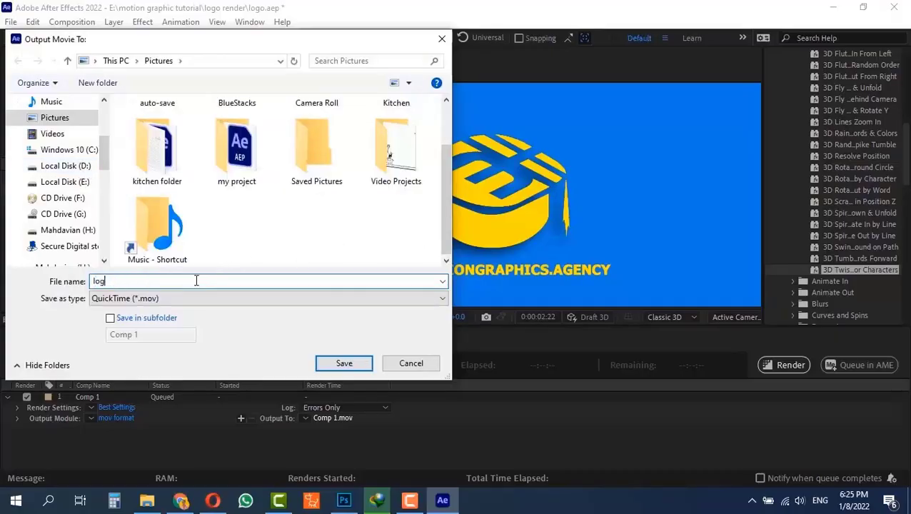
text(o animation)
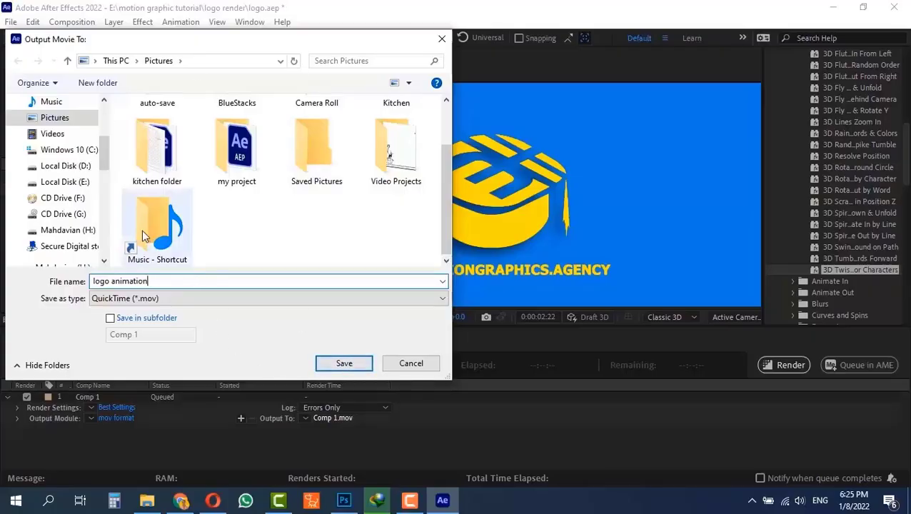
click(341, 366)
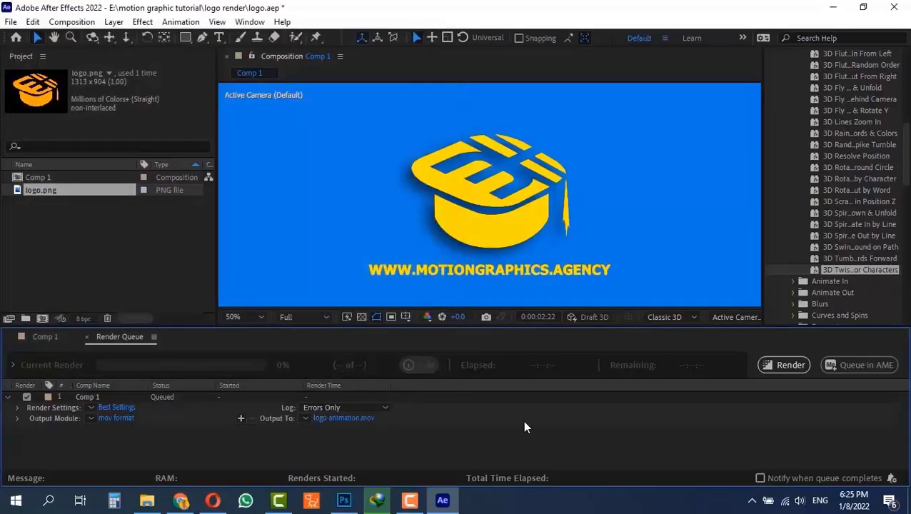
click(769, 366)
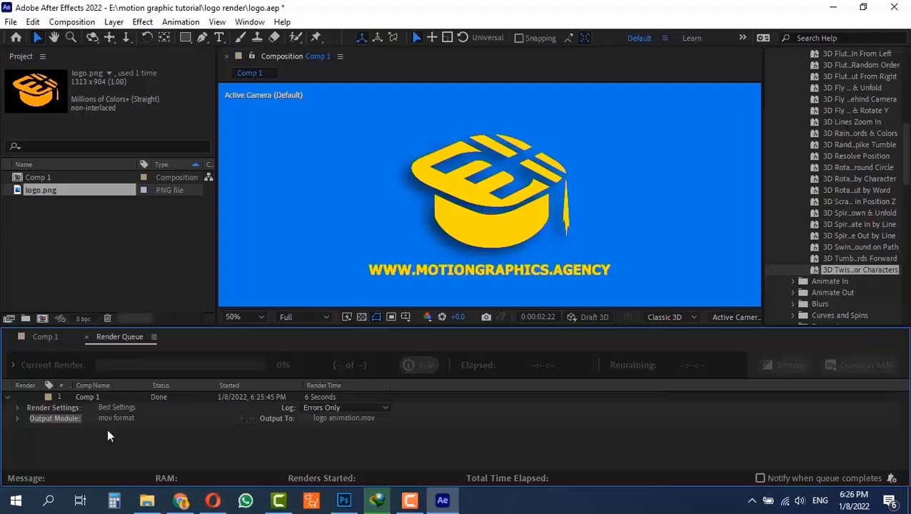
Open the output folder from the finished render item, play logo animation.mov, and close the player
click(17, 419)
scroll(89, 406, down, 1)
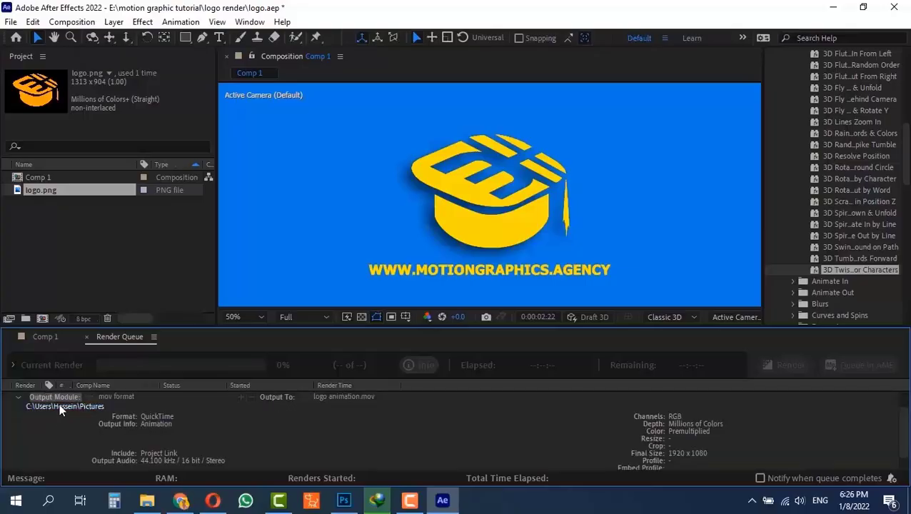
click(68, 406)
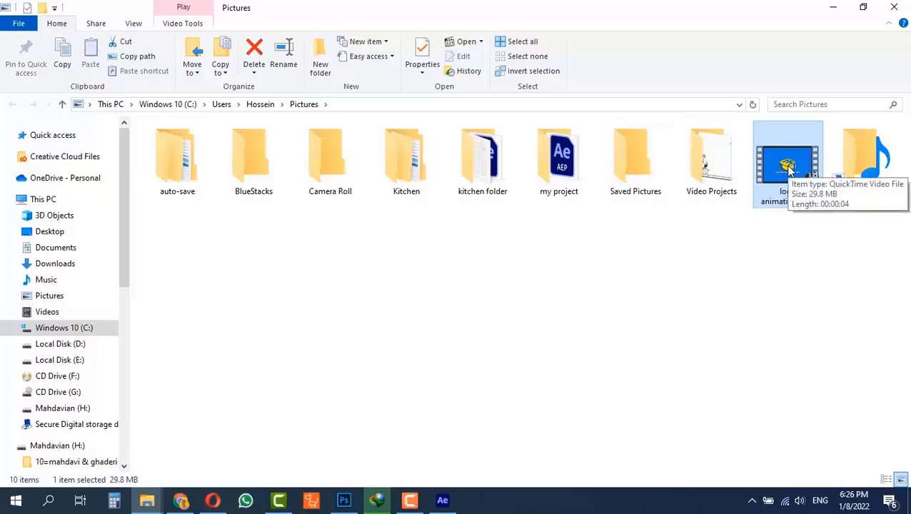
double_click(788, 166)
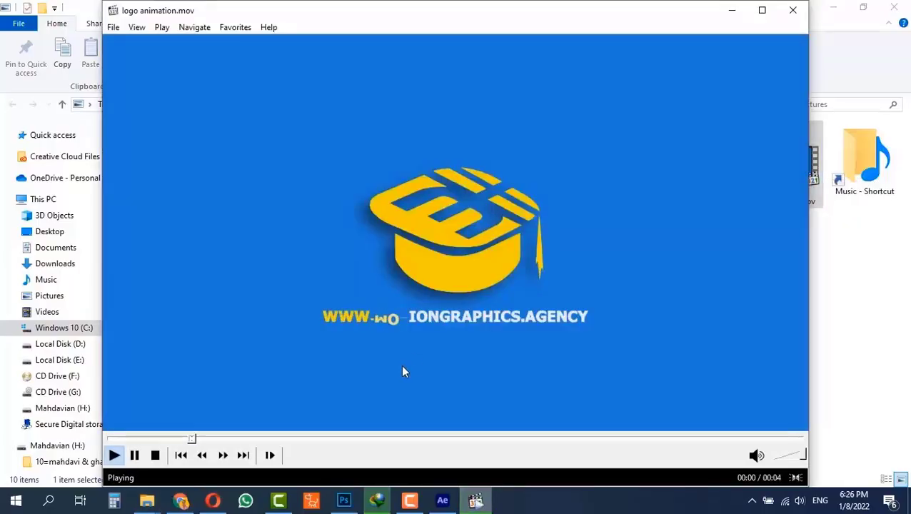
click(792, 10)
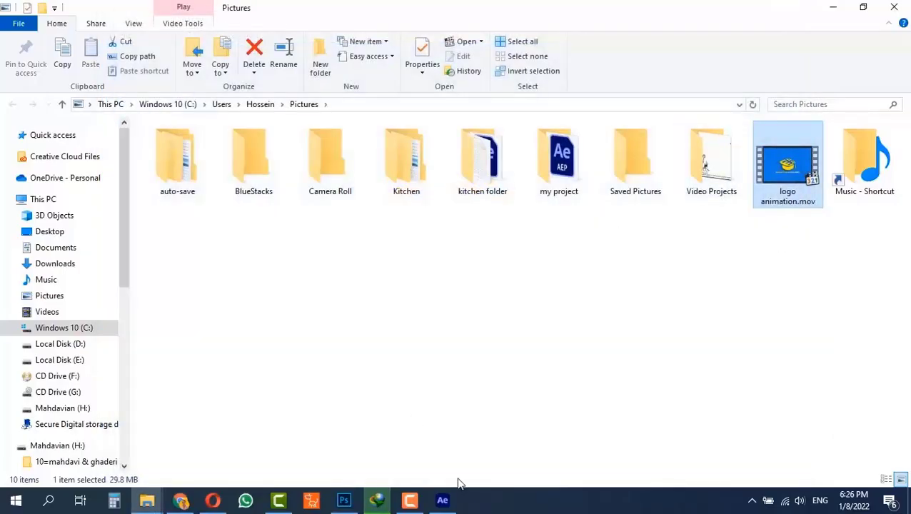
Switch back to After Effects and close the Render Queue so the Comp 1 timeline is shown
click(442, 500)
click(19, 399)
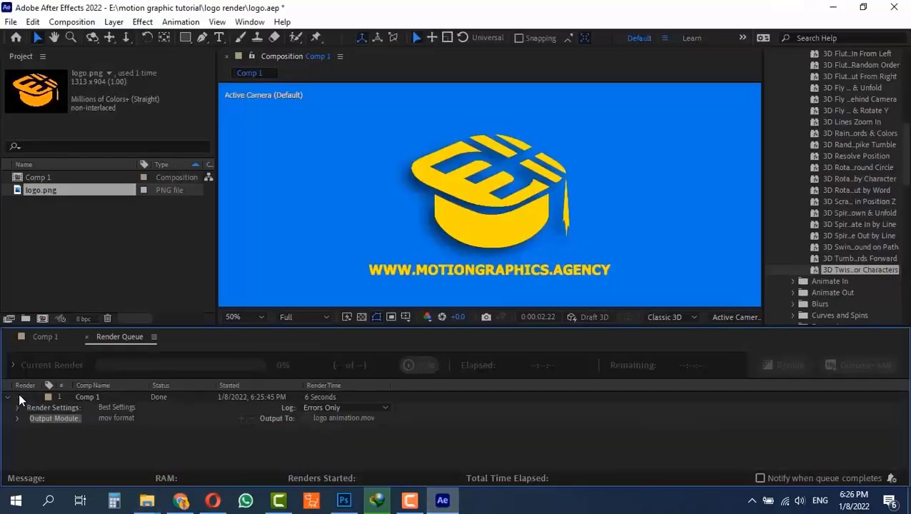
click(35, 338)
click(120, 336)
click(42, 336)
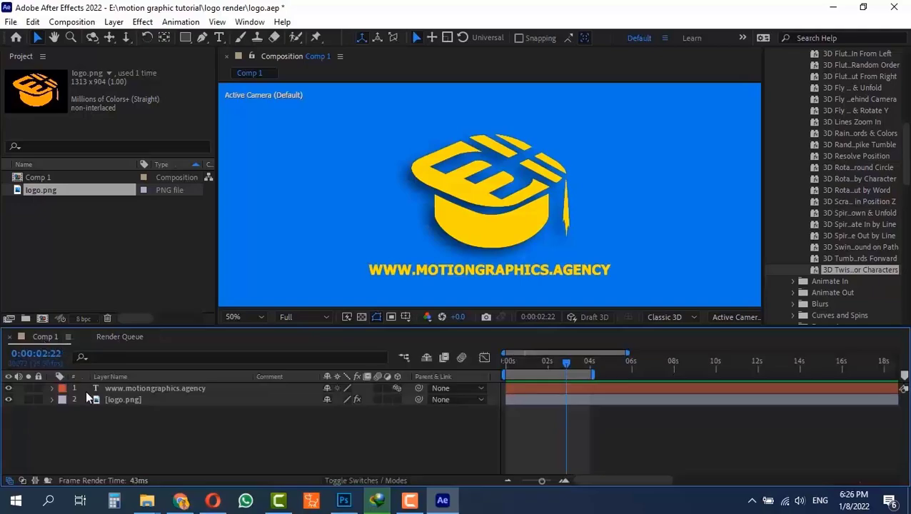
click(119, 337)
click(85, 337)
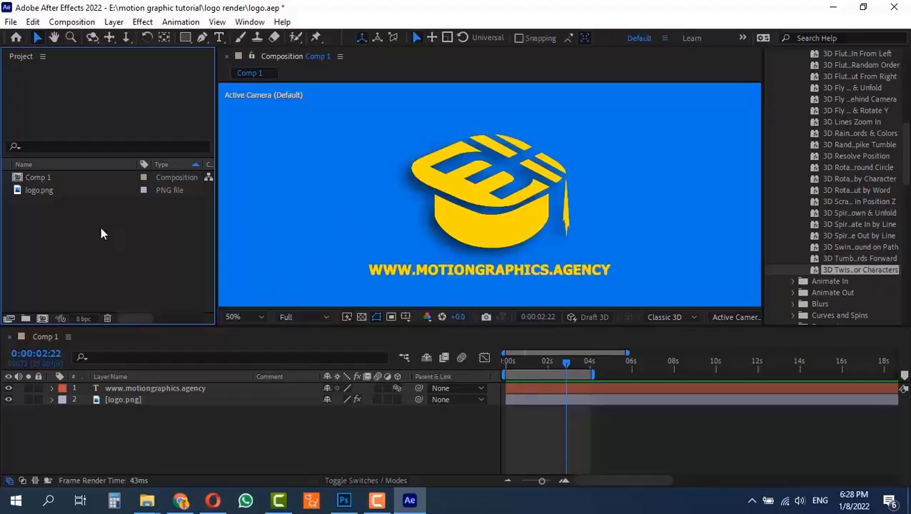
Create a 1920 x 1080, 25 fps composition named Comp 2, lasting 4 seconds, with a black background
key(ctrl+n)
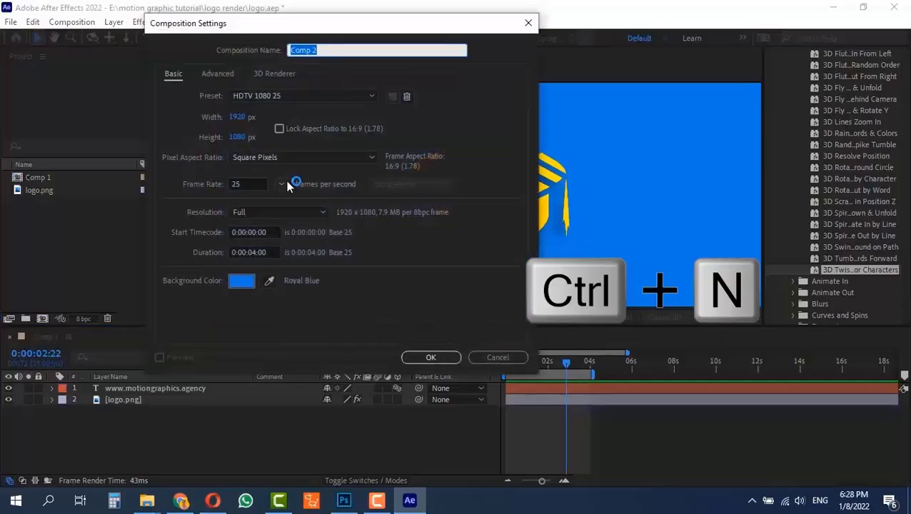
click(240, 282)
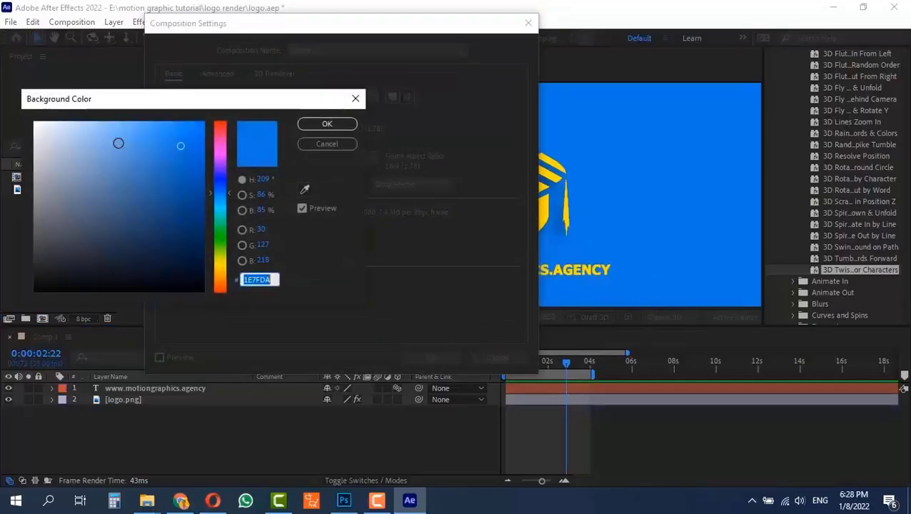
drag(108, 145, 214, 307)
click(311, 124)
click(435, 356)
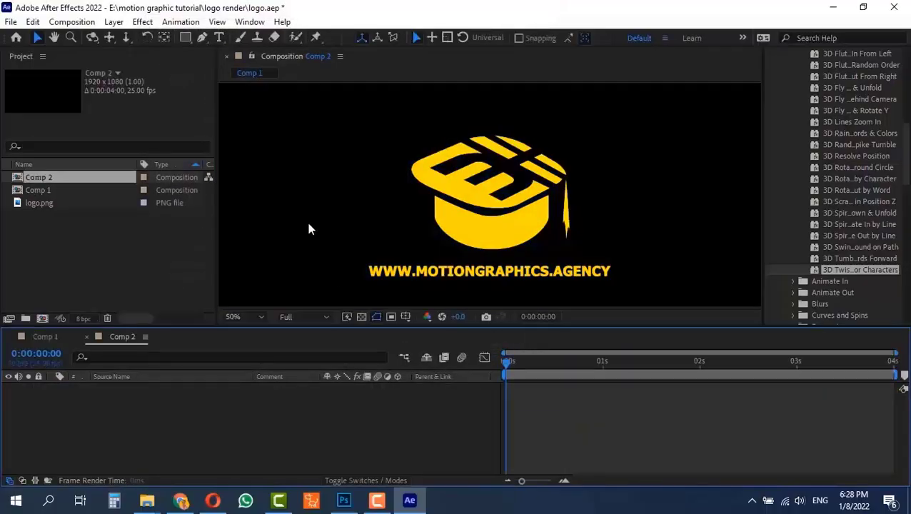
Draw a small white rectangle with the Rectangle tool in the left part of the Comp 2 frame and return to the Selection tool
key(q)
drag(251, 160, 319, 219)
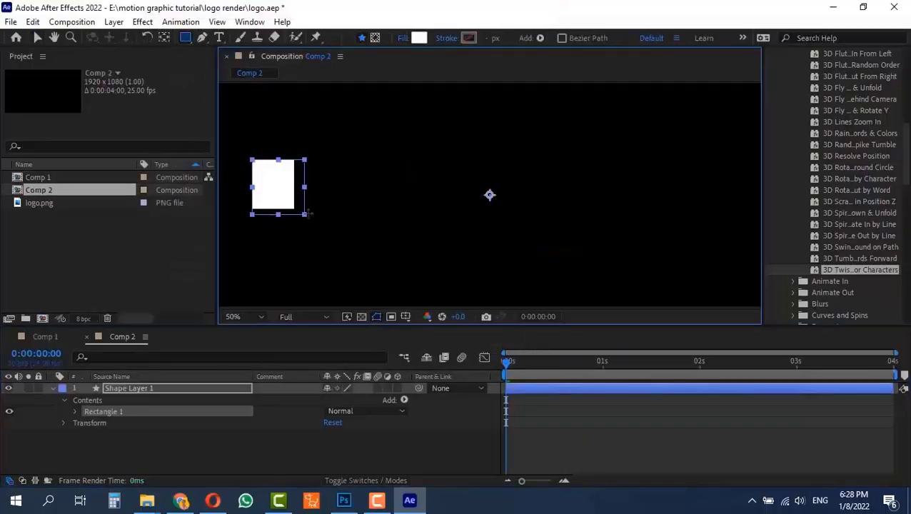
click(38, 37)
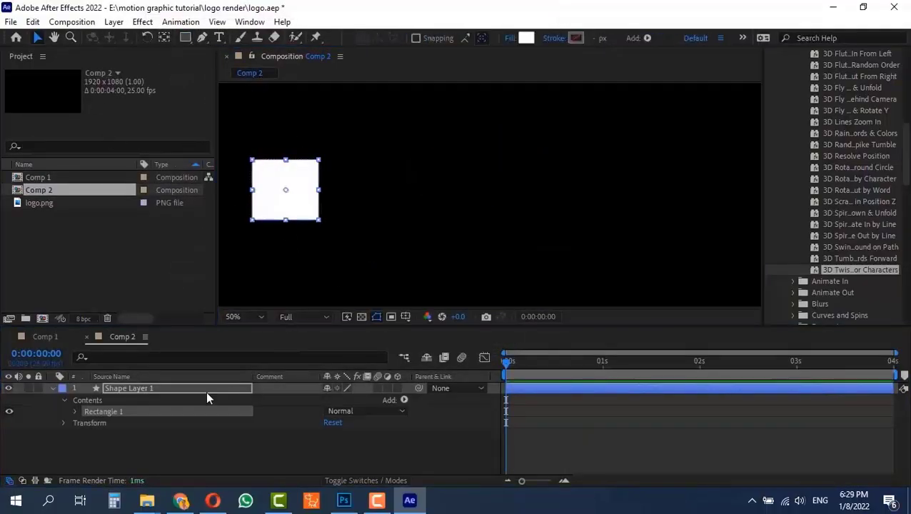
Animate the rectangle layer's Position from its start at 0 seconds to the right side of the frame at about 1 second
key(alt+shift+p)
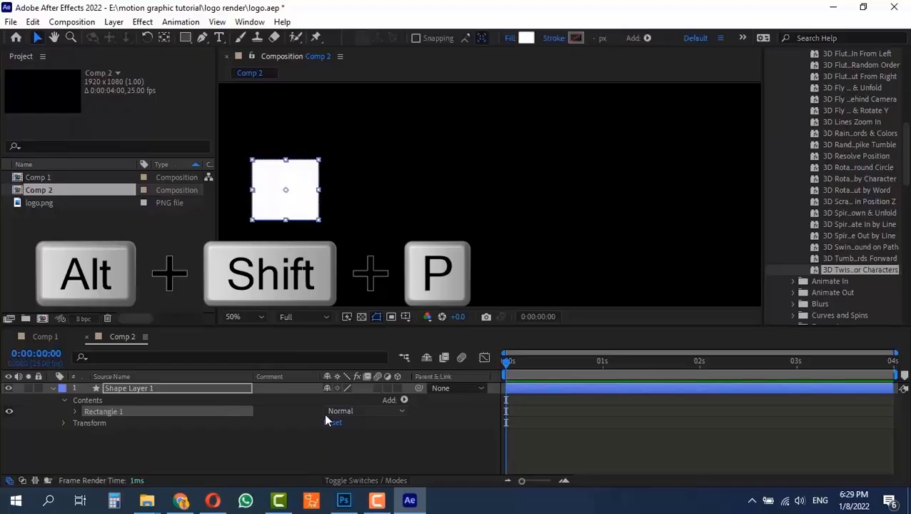
drag(547, 364, 599, 366)
drag(285, 191, 711, 198)
Select Comp 2 in the project and add it to the render queue
key(ctrl+m)
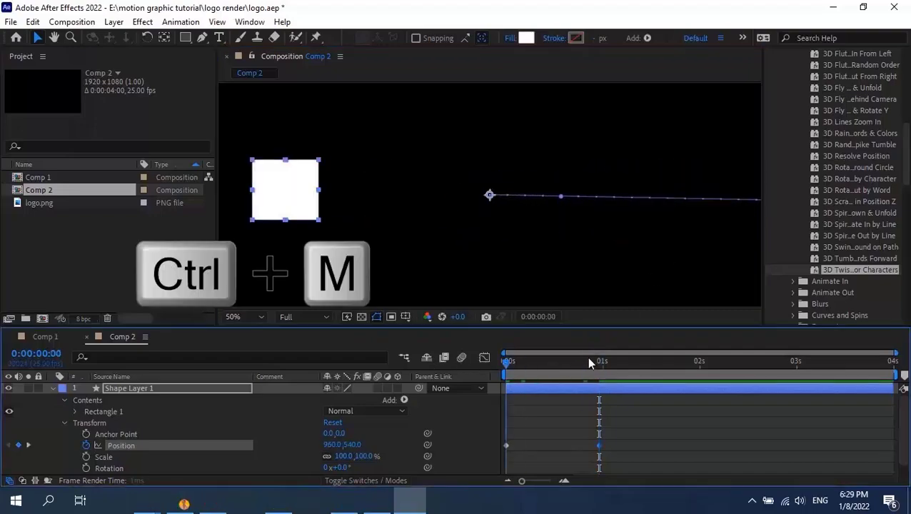
click(78, 223)
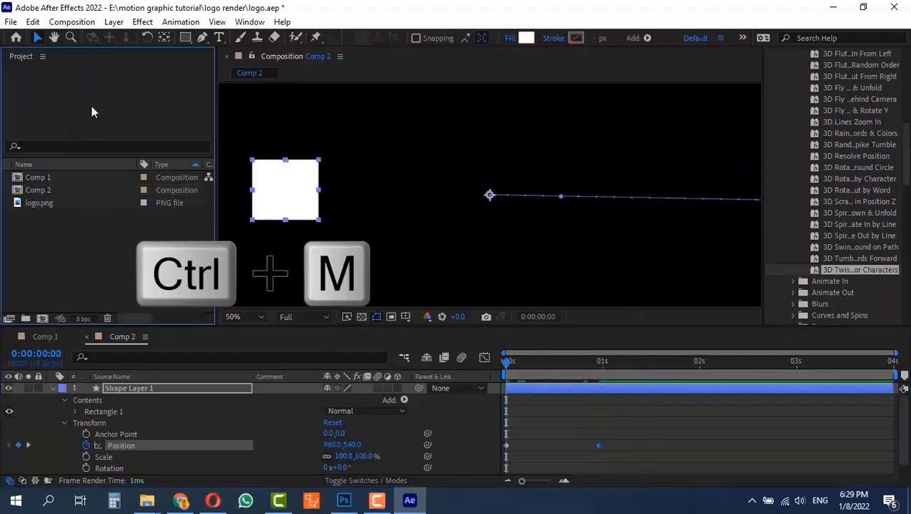
click(57, 190)
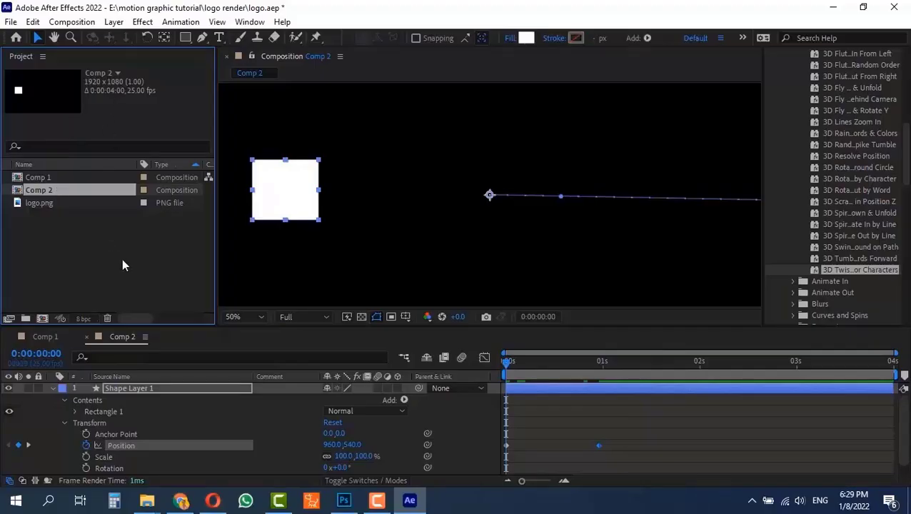
click(71, 22)
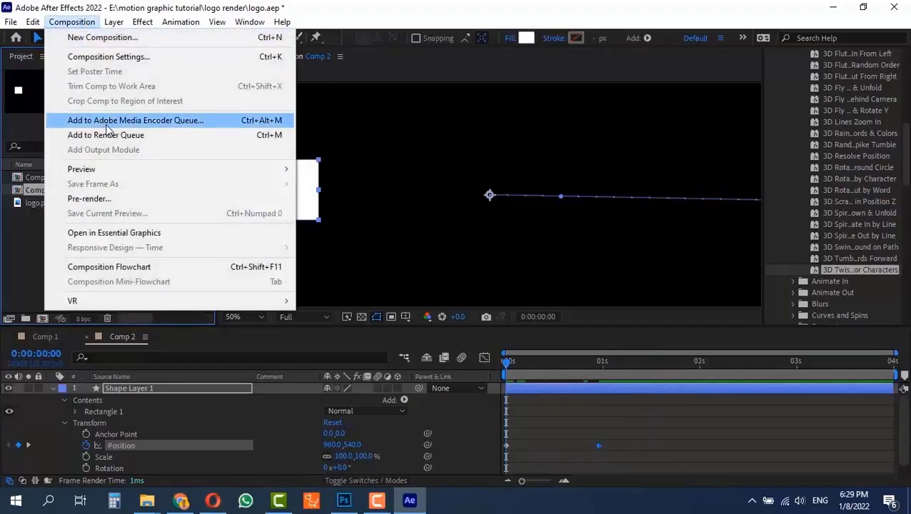
click(171, 142)
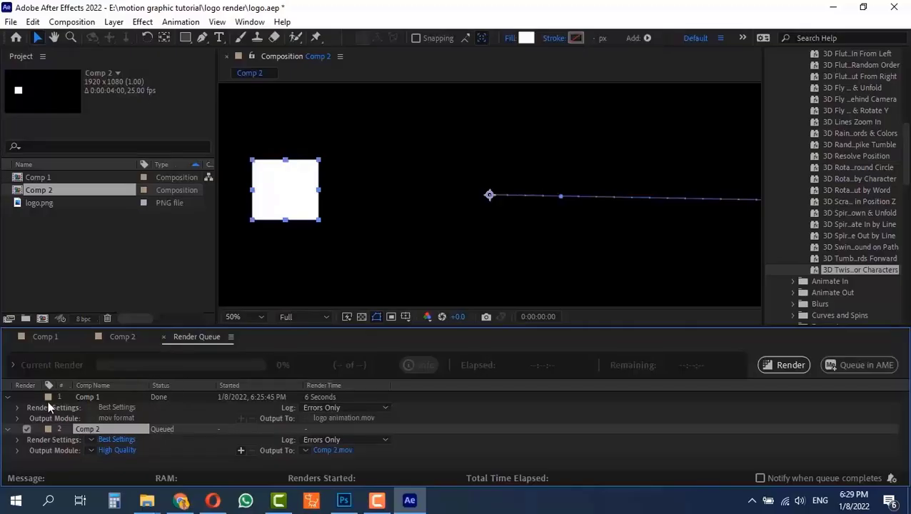
Remove the finished Comp 1 item from the render queue and apply the mov format template to Comp 2's output module
click(110, 397)
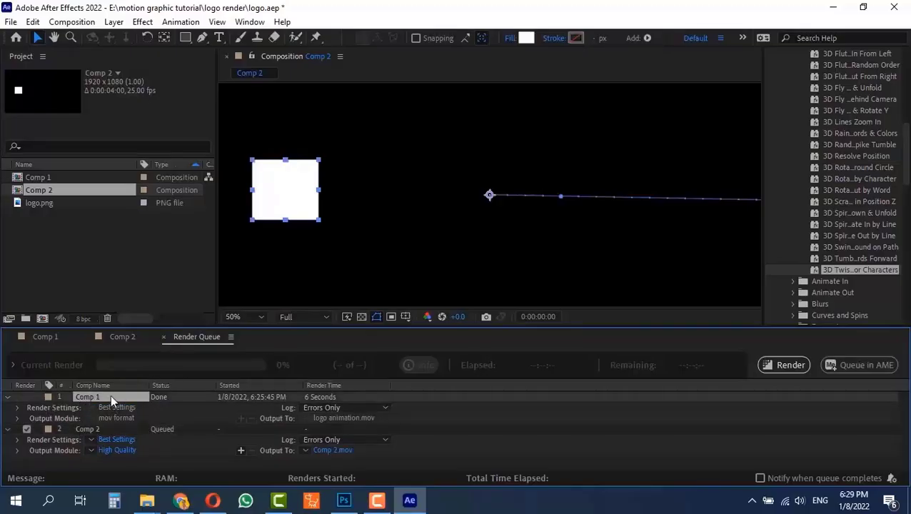
key(Delete)
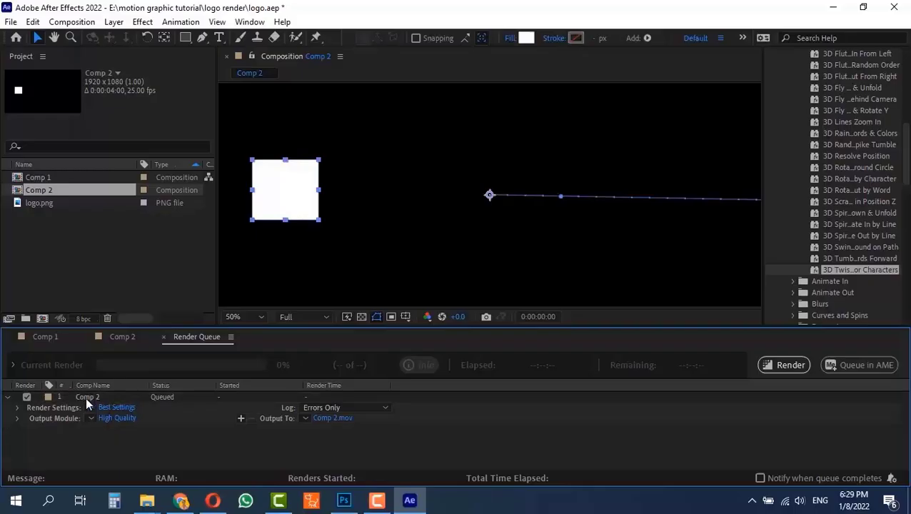
click(123, 398)
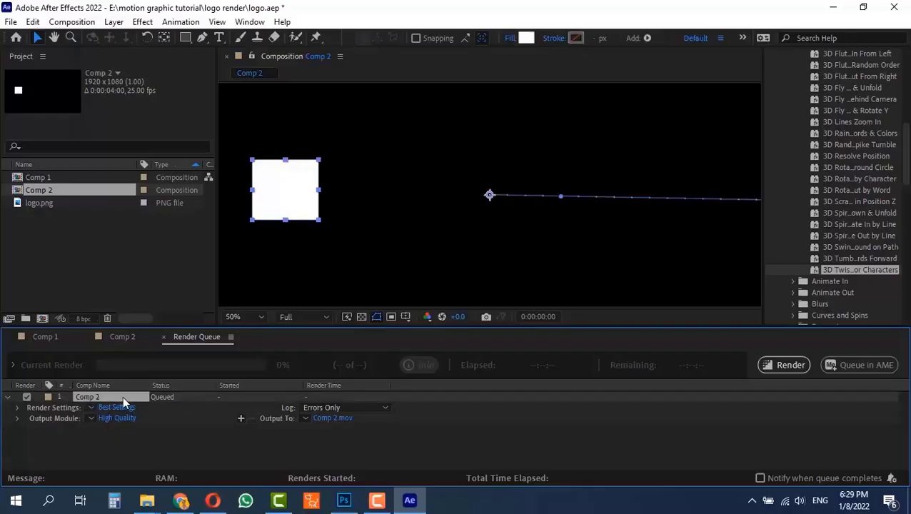
click(91, 418)
click(128, 333)
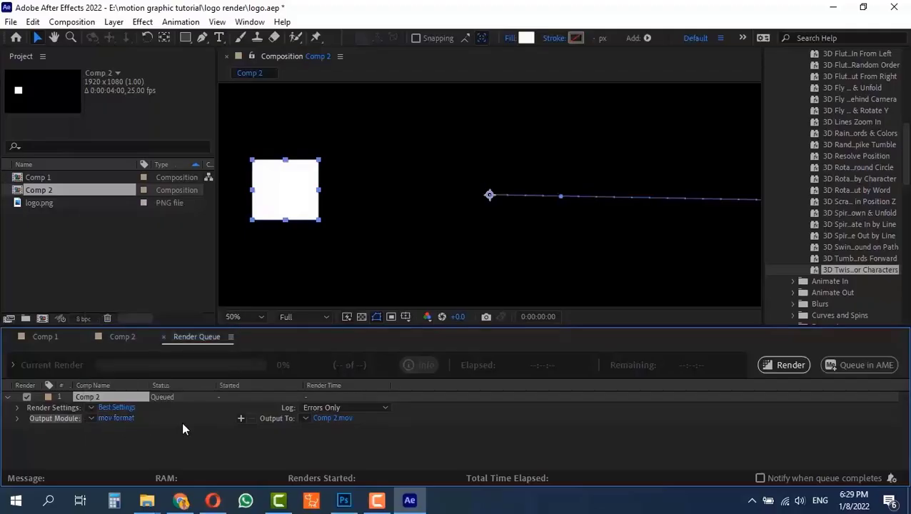
Switch rendering of the Comp 2 queue item off and on several times, leaving it queued
click(27, 397)
click(27, 397)
click(27, 398)
click(27, 398)
click(27, 398)
click(27, 397)
click(27, 395)
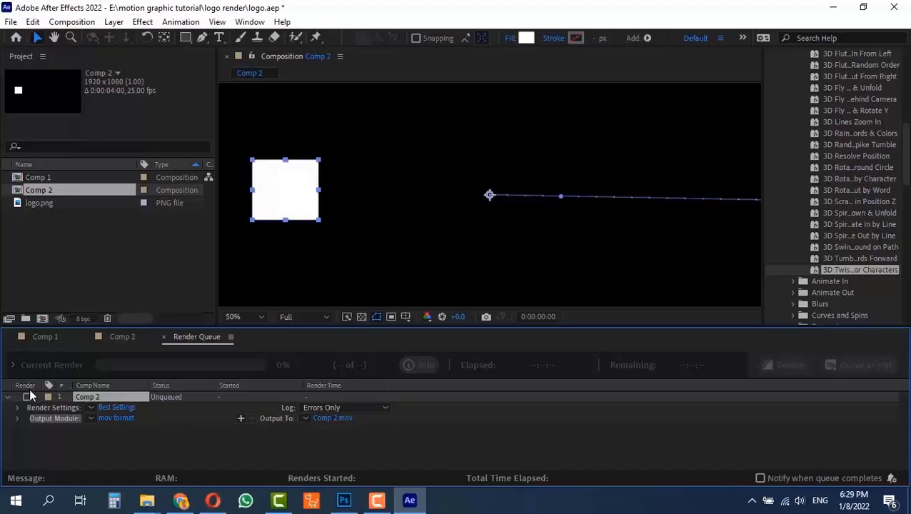
click(27, 397)
Add Comp 1 to the render queue below Comp 2 and switch its rendering off and back on
click(44, 178)
click(74, 22)
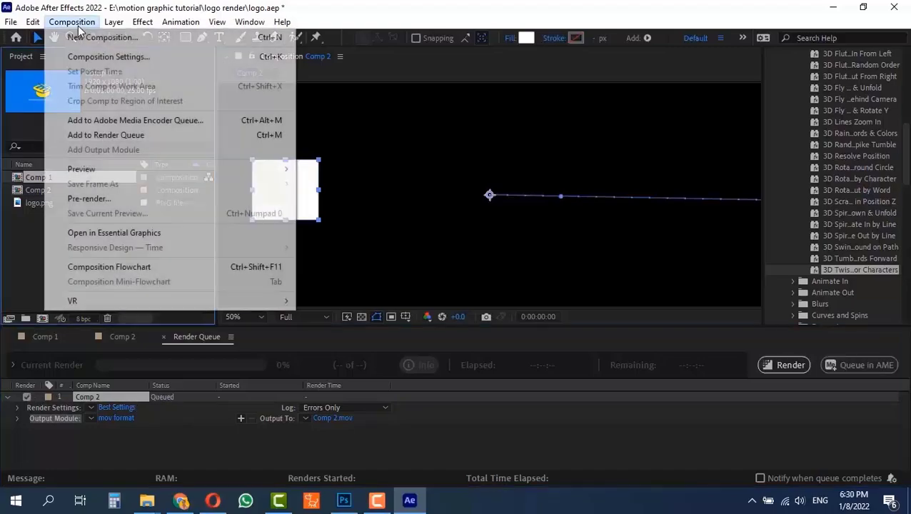
click(106, 135)
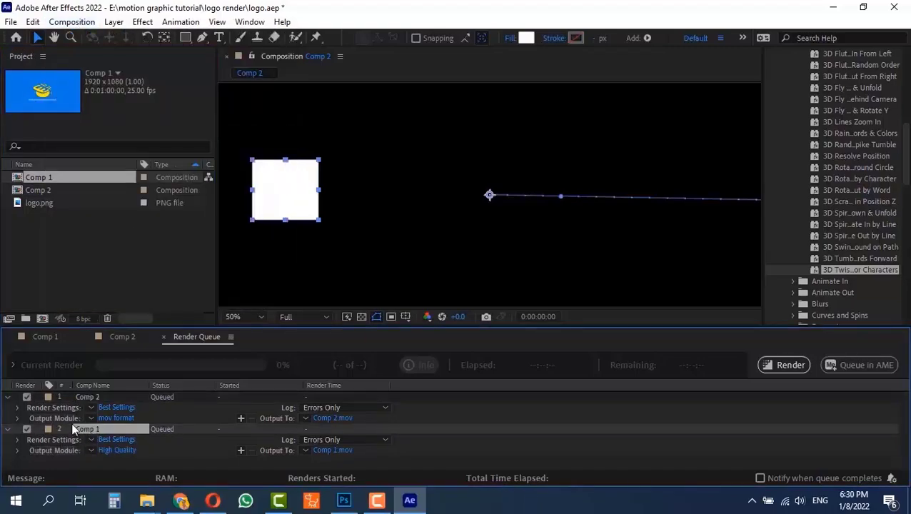
click(26, 429)
click(27, 428)
Review the Comp 2 and Comp 1 timelines and return to the render queue
click(122, 337)
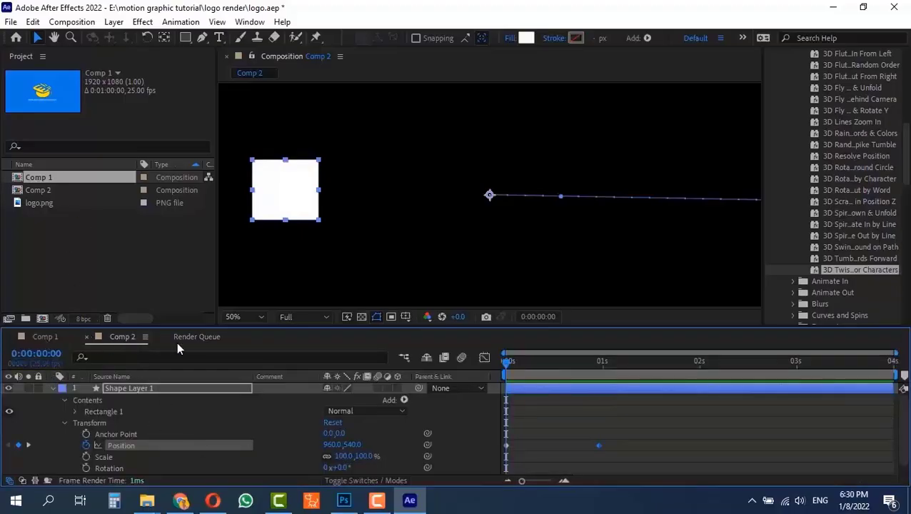
click(36, 336)
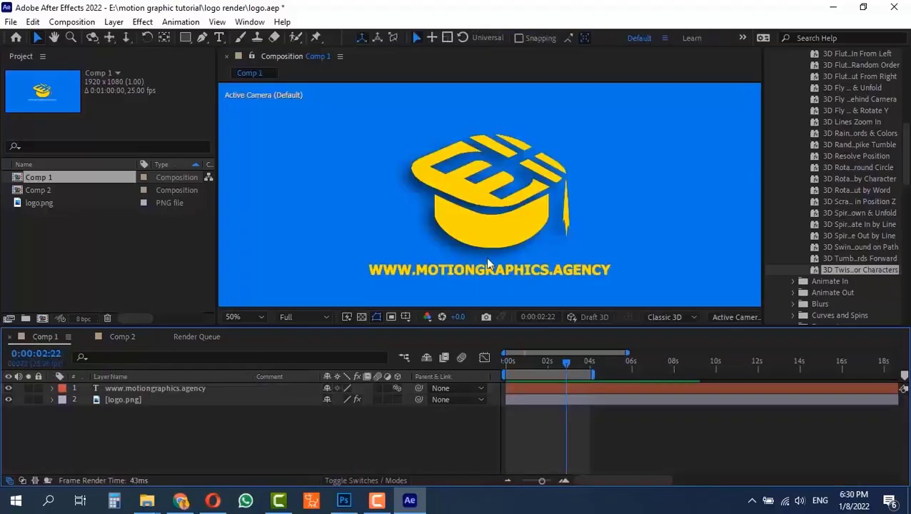
click(123, 338)
click(202, 340)
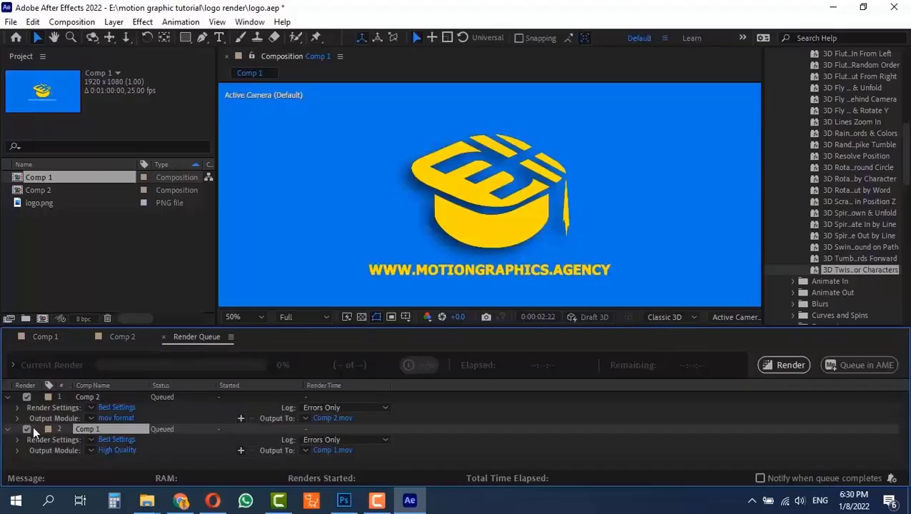
Delete the queued Comp 1 item from the render queue and switch Comp 2's rendering off and back on
key(Delete)
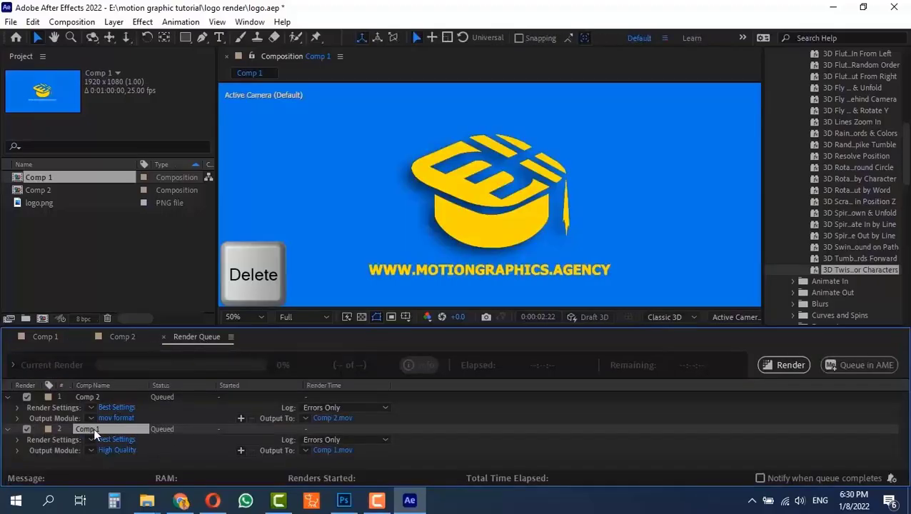
click(27, 397)
click(26, 398)
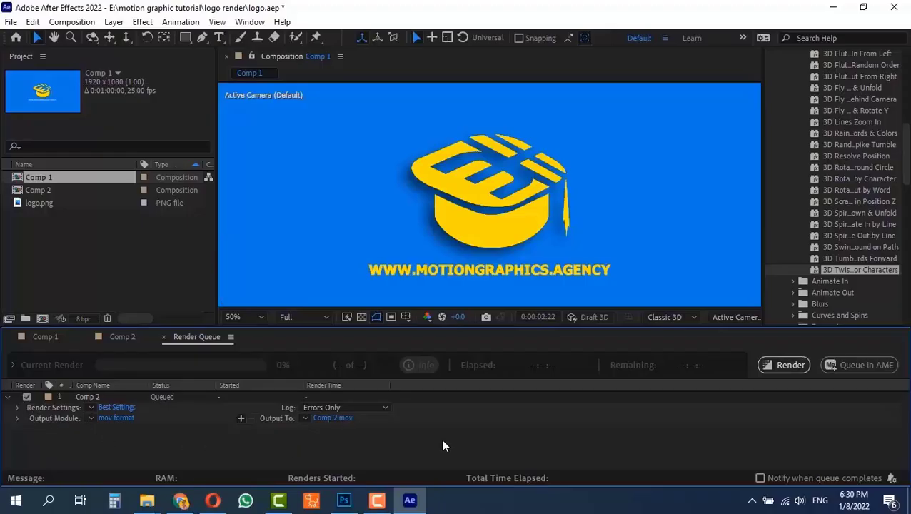
scroll(301, 200, down, 1)
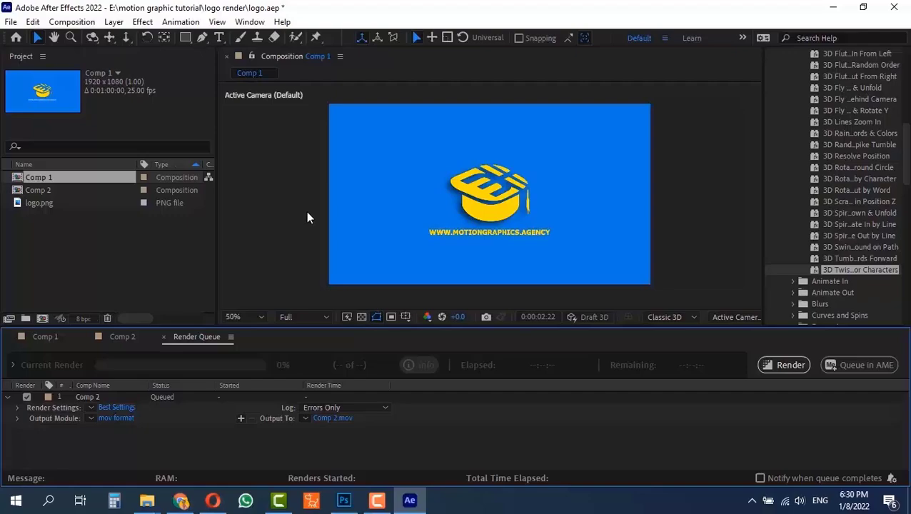
scroll(311, 218, up, 1)
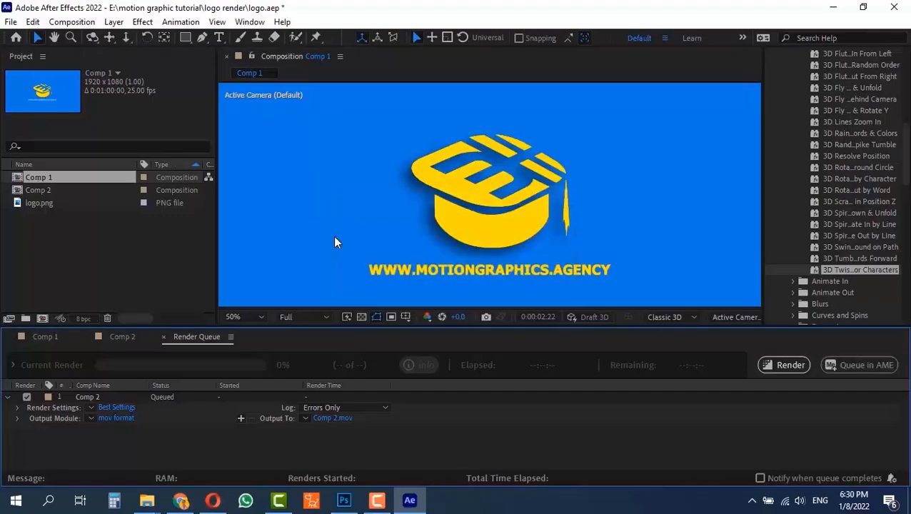
scroll(333, 236, down, 1)
scroll(333, 235, up, 1)
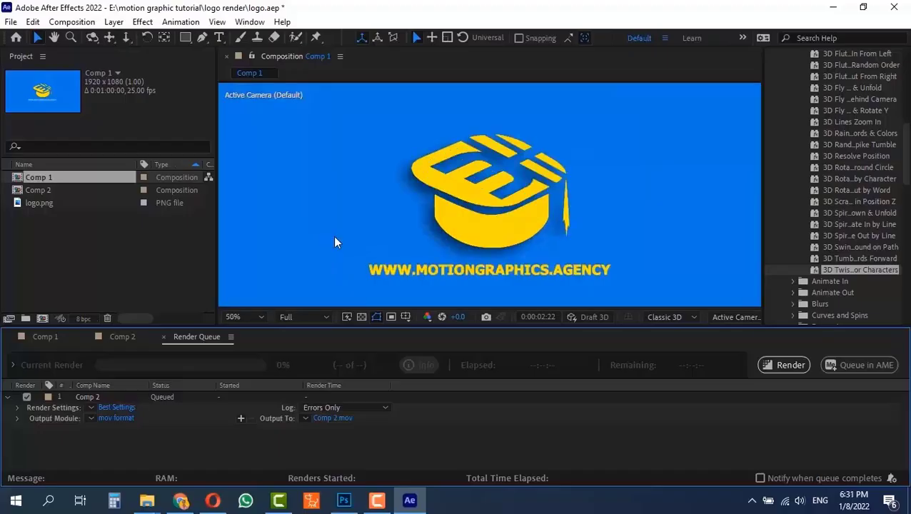